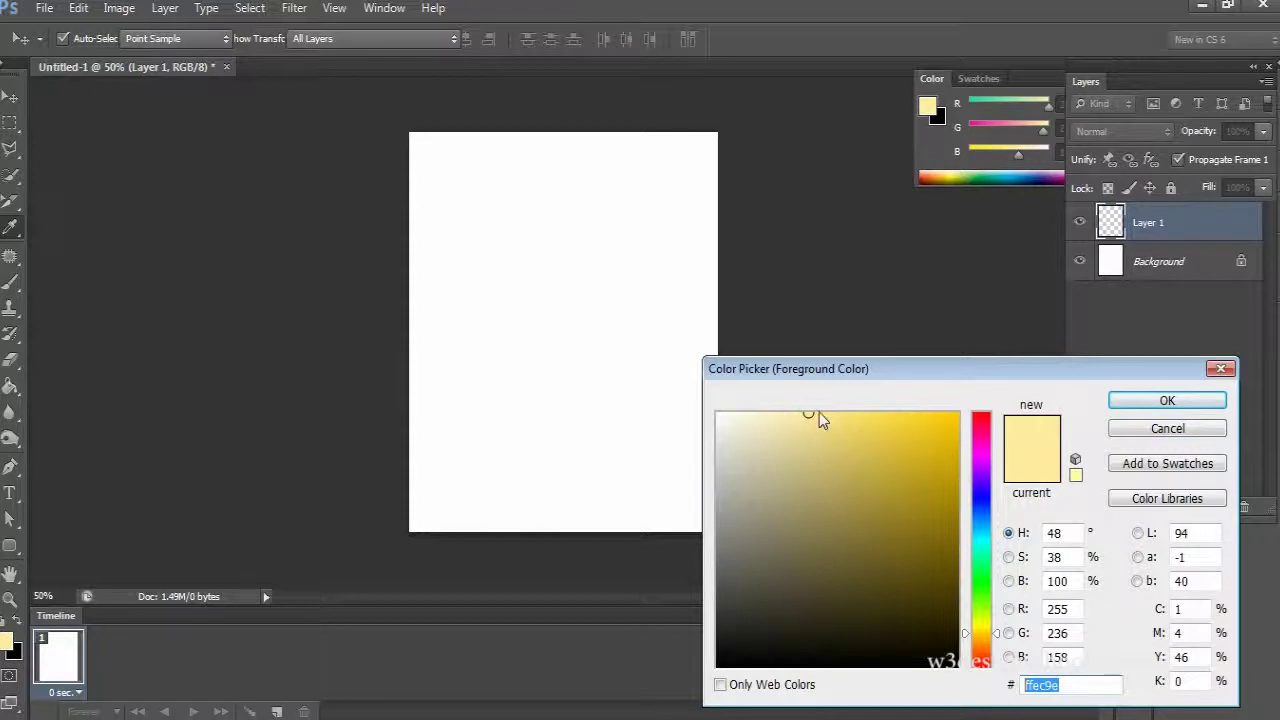
Fill a rectangular selection slightly inset from the canvas edges on Layer 1 with the foreground color #ffec9e, and deselect it
{"action": "left_click", "coordinate": [1145, 403]}
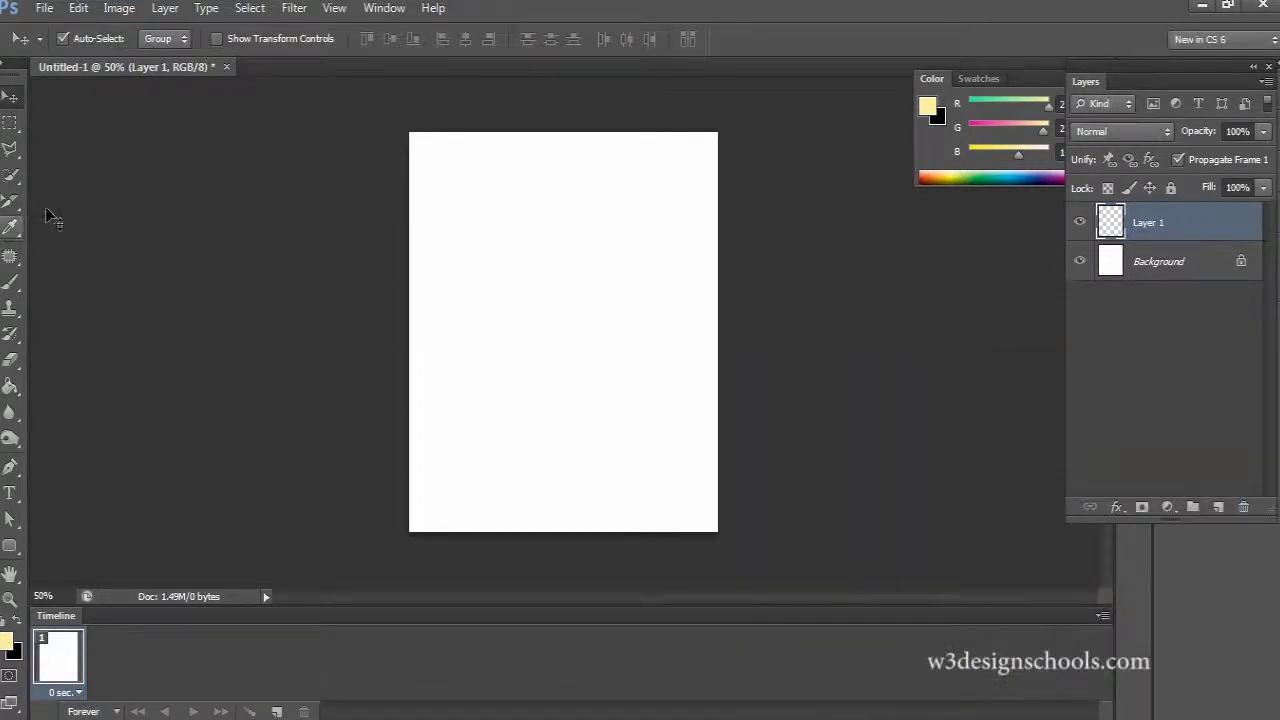
{"action": "left_click", "coordinate": [10, 122]}
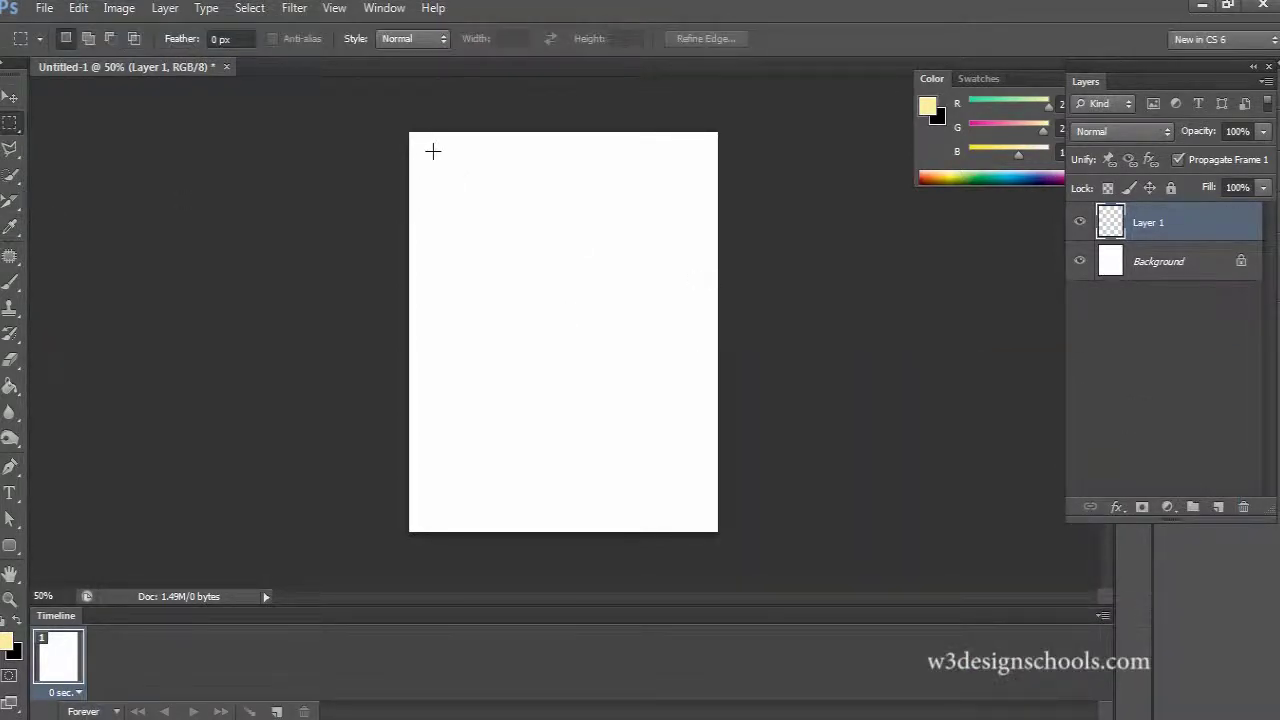
{"action": "left_click_drag", "start_coordinate": [432, 149], "coordinate": [696, 516]}
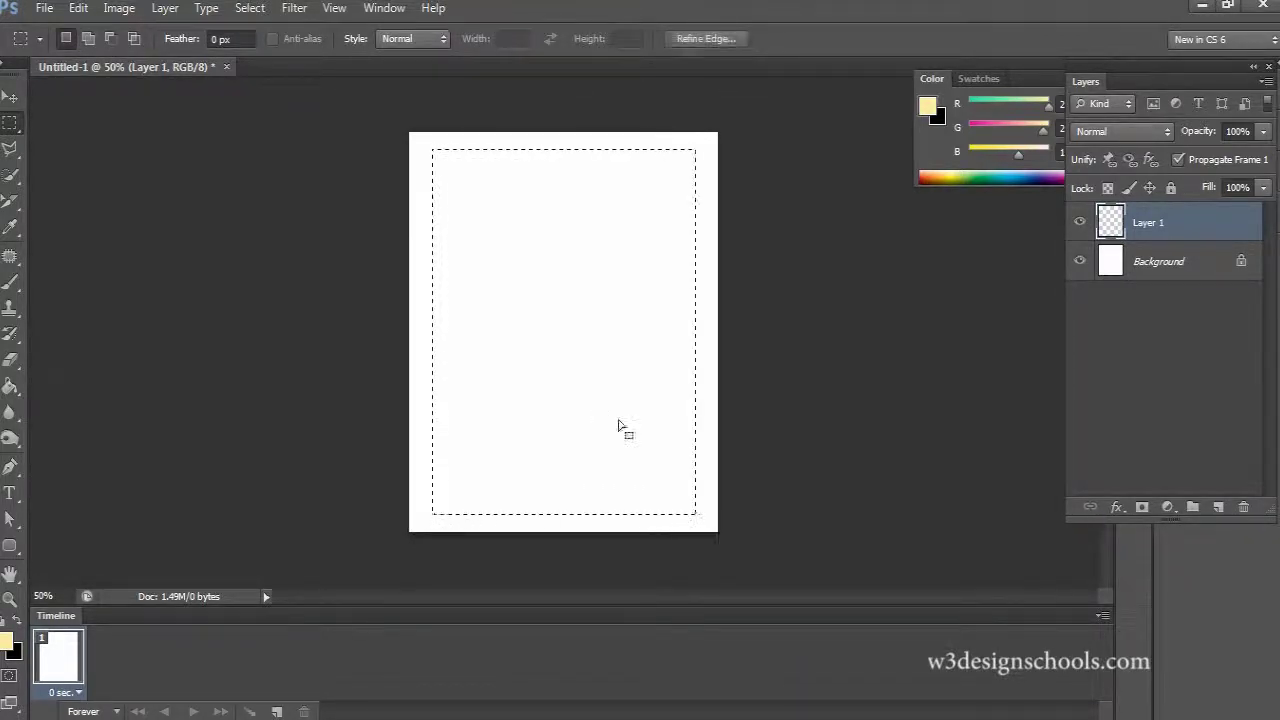
{"action": "left_click", "coordinate": [10, 387]}
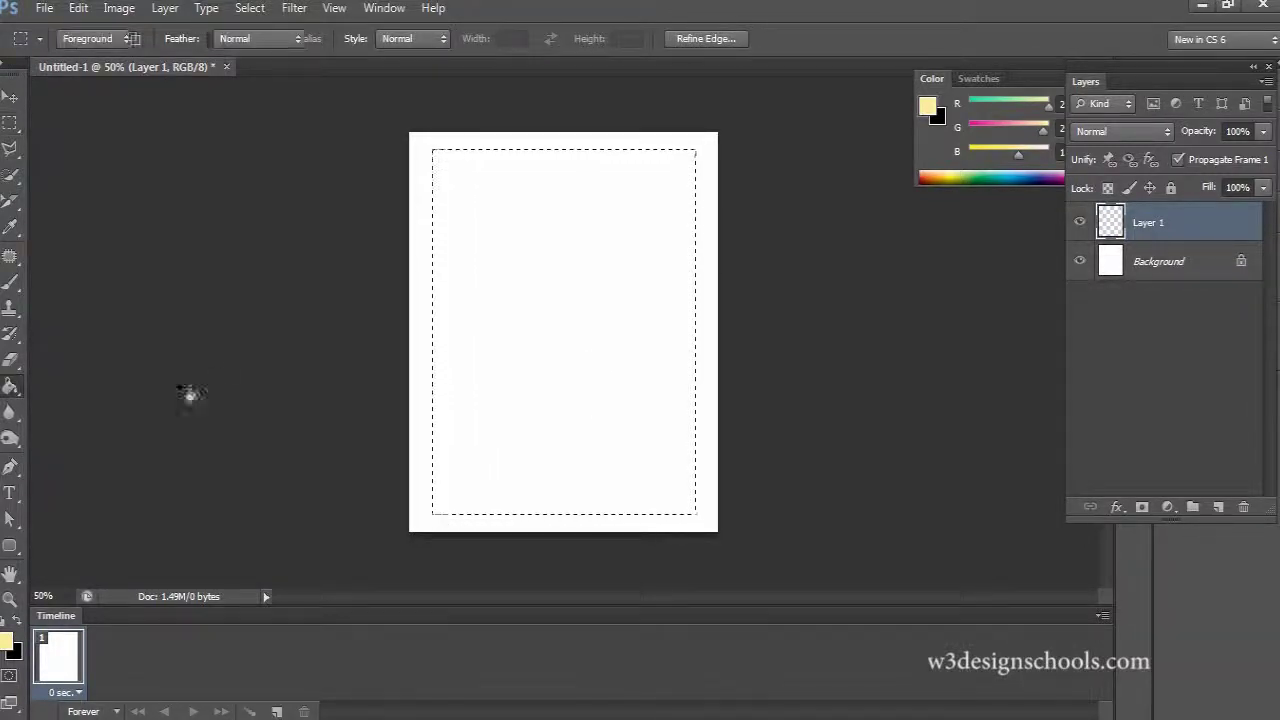
{"action": "left_click", "coordinate": [533, 343]}
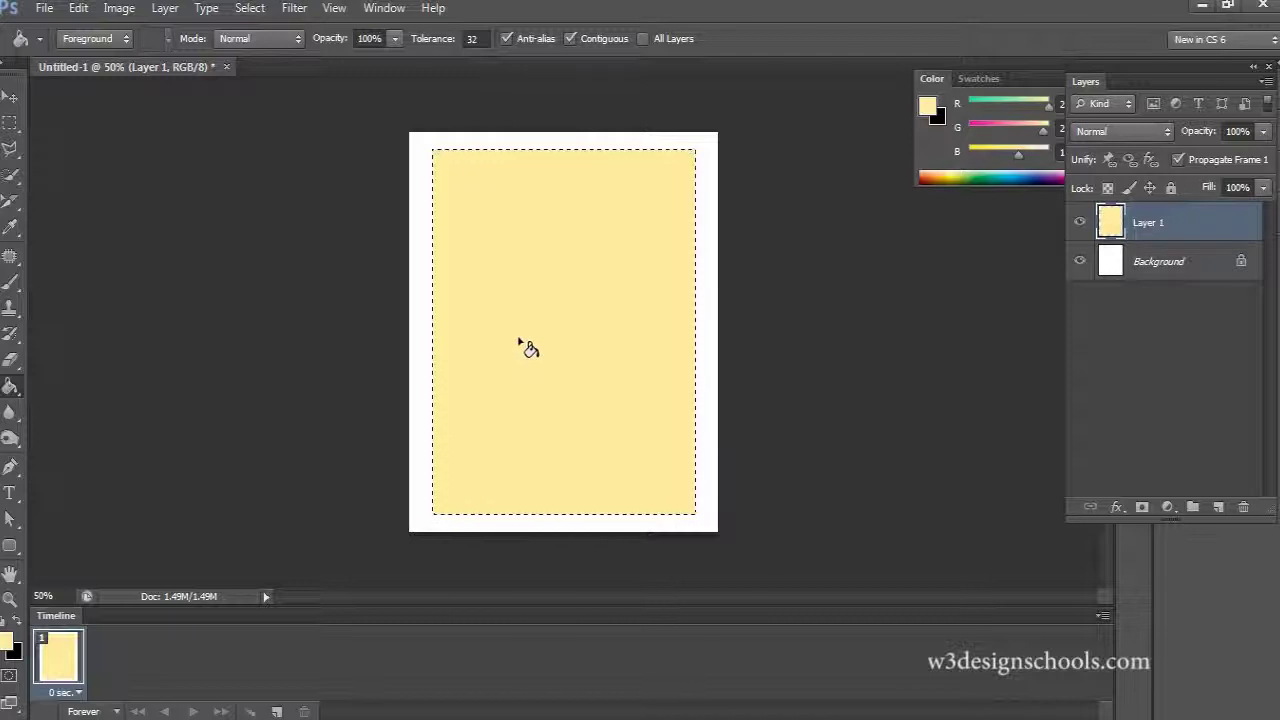
{"action": "key", "text": "ctrl+d"}
{"action": "left_click", "coordinate": [10, 96]}
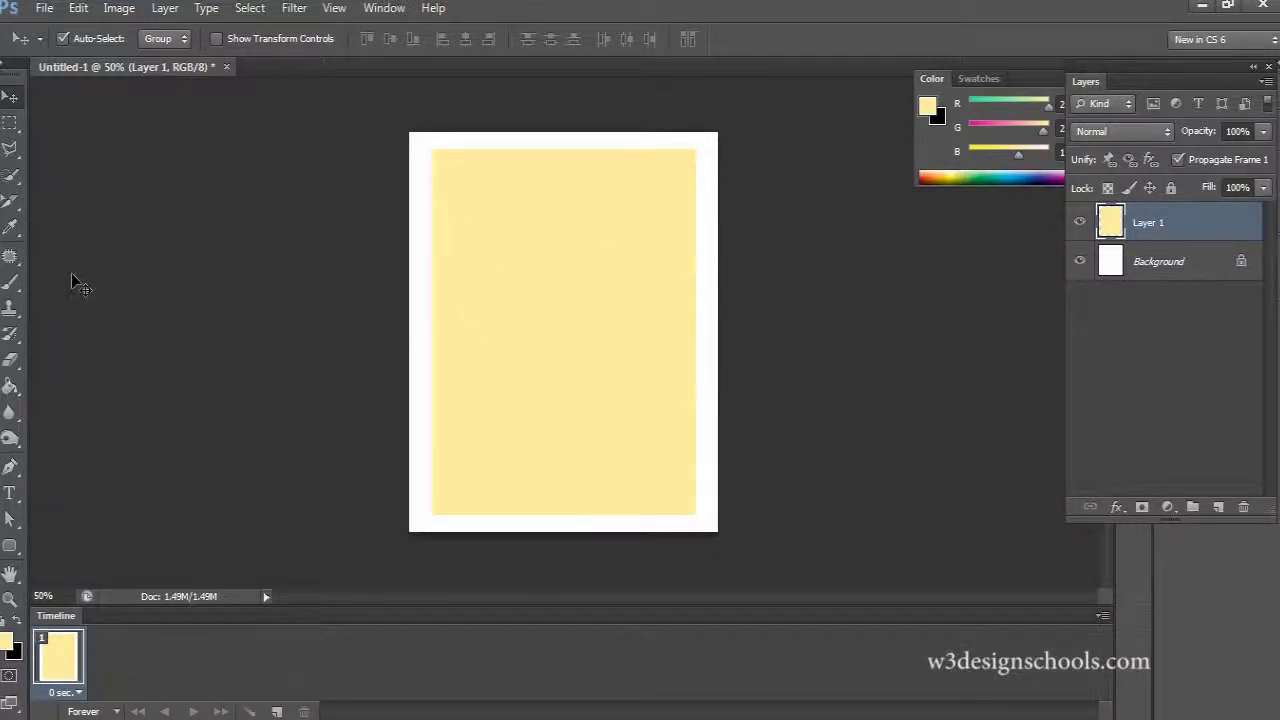
Set up the Brush tool with the rough 46 px tip and Shape Dynamics at 100% size jitter, 100% roundness jitter and 25% minimum roundness
{"action": "left_click", "coordinate": [11, 285]}
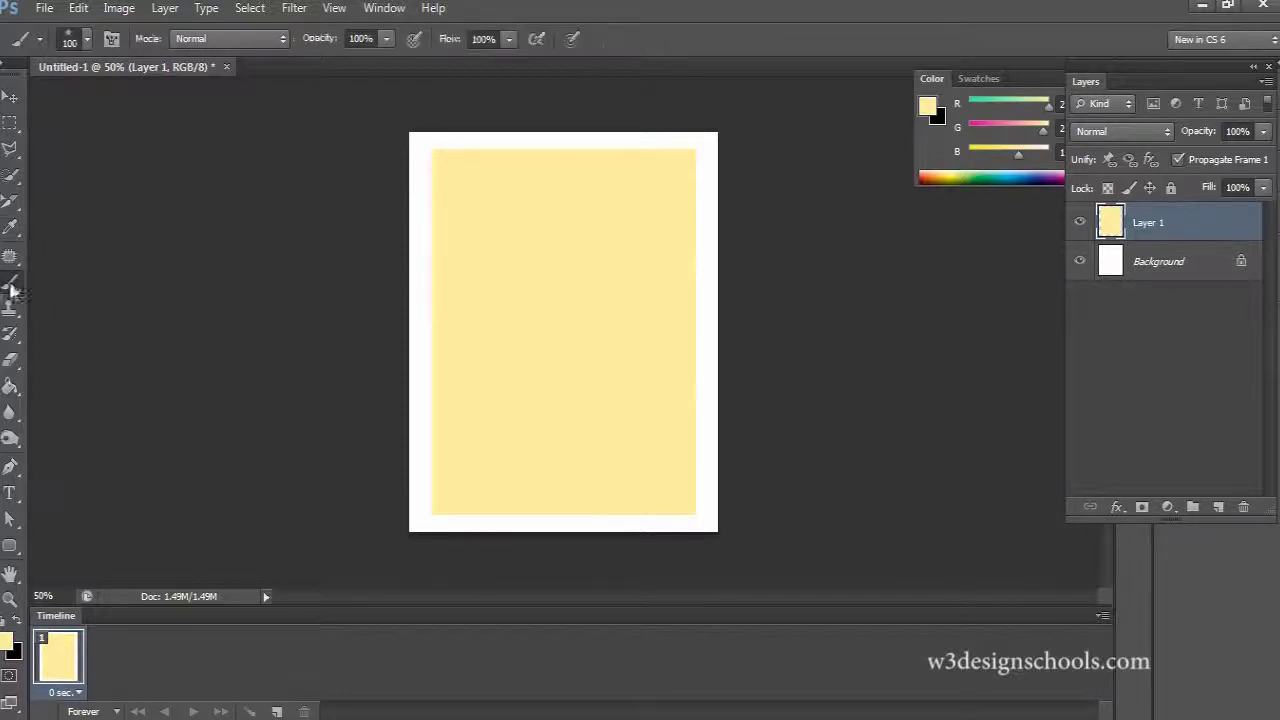
{"action": "left_click", "coordinate": [89, 40]}
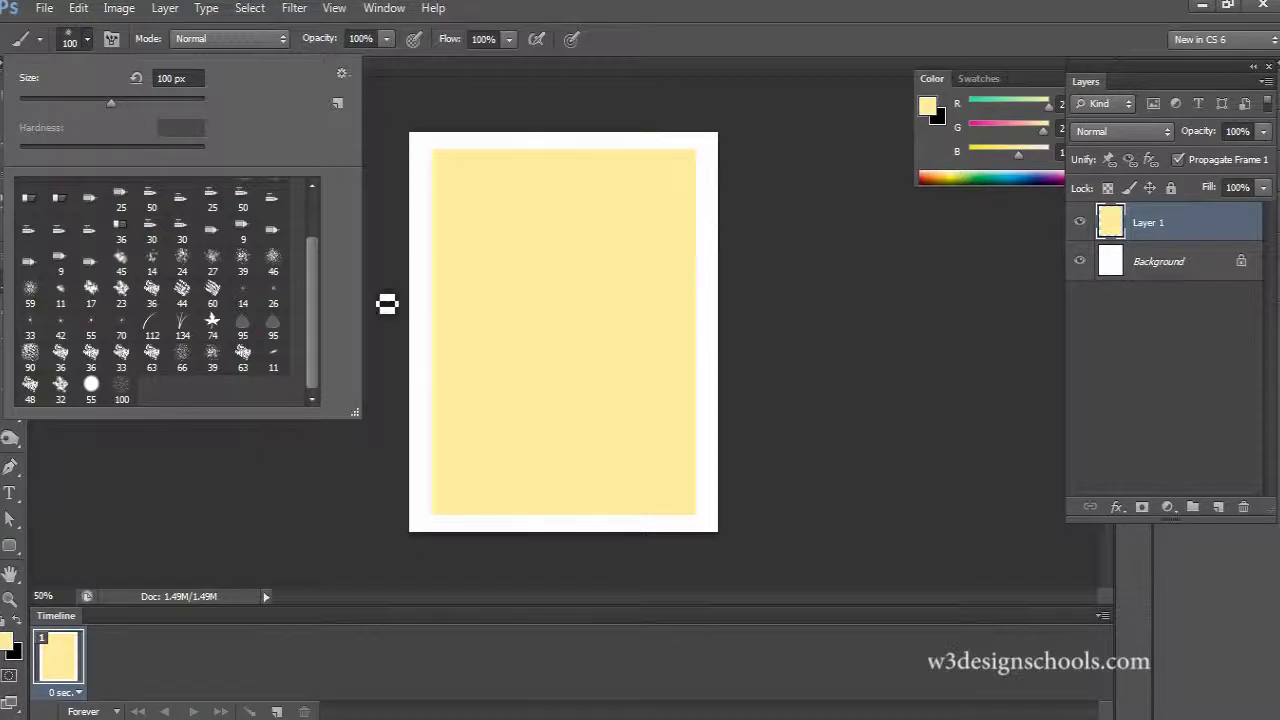
{"action": "double_click", "coordinate": [272, 263]}
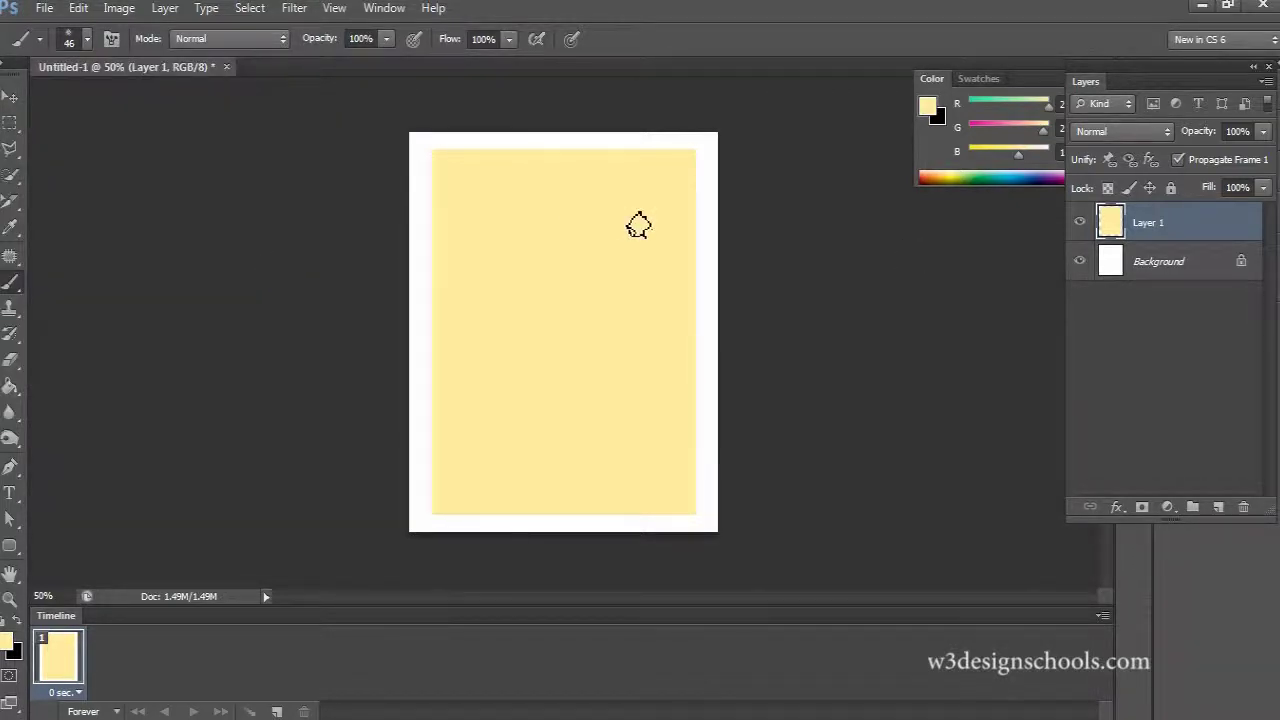
{"action": "left_click", "coordinate": [111, 38]}
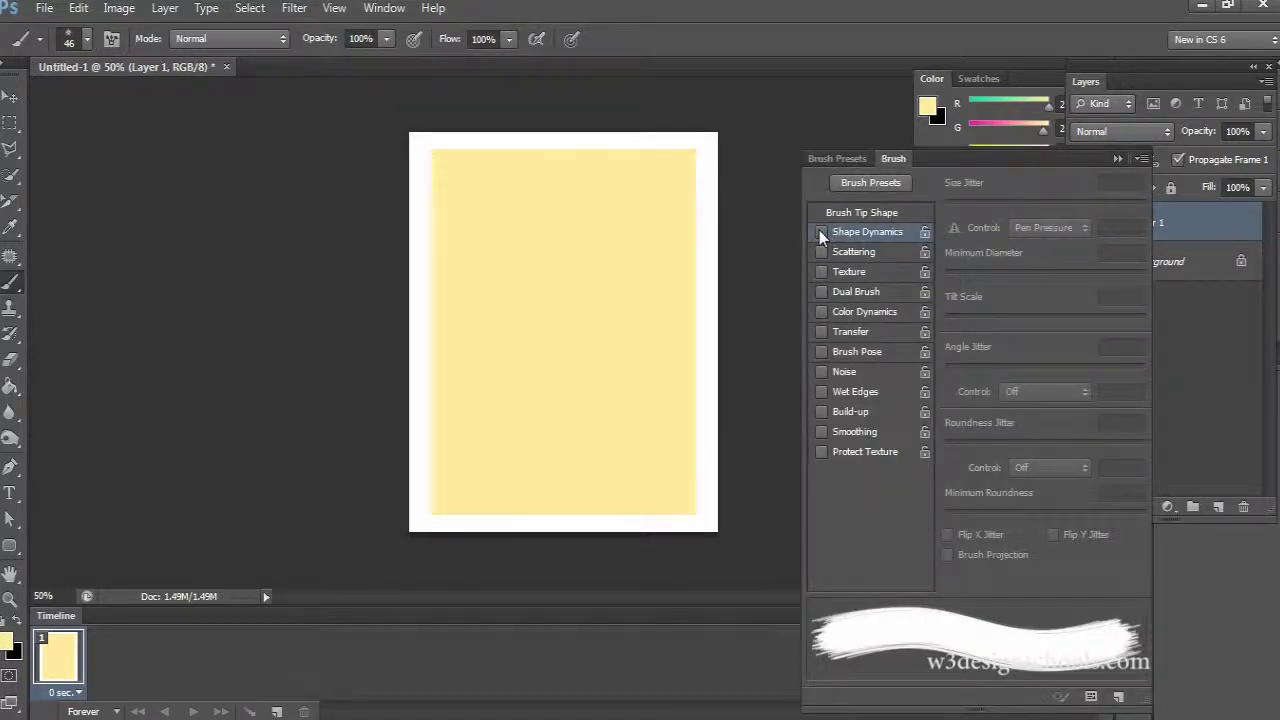
{"action": "left_click", "coordinate": [821, 232]}
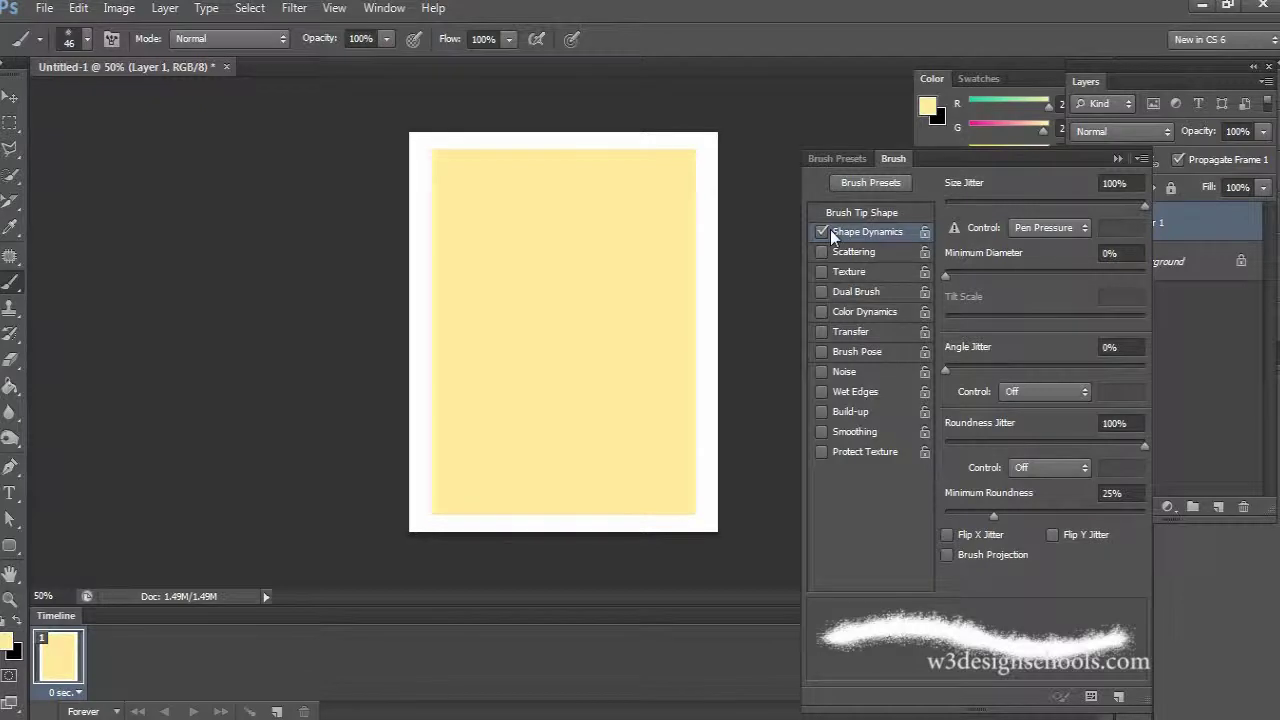
{"action": "left_click", "coordinate": [1130, 183]}
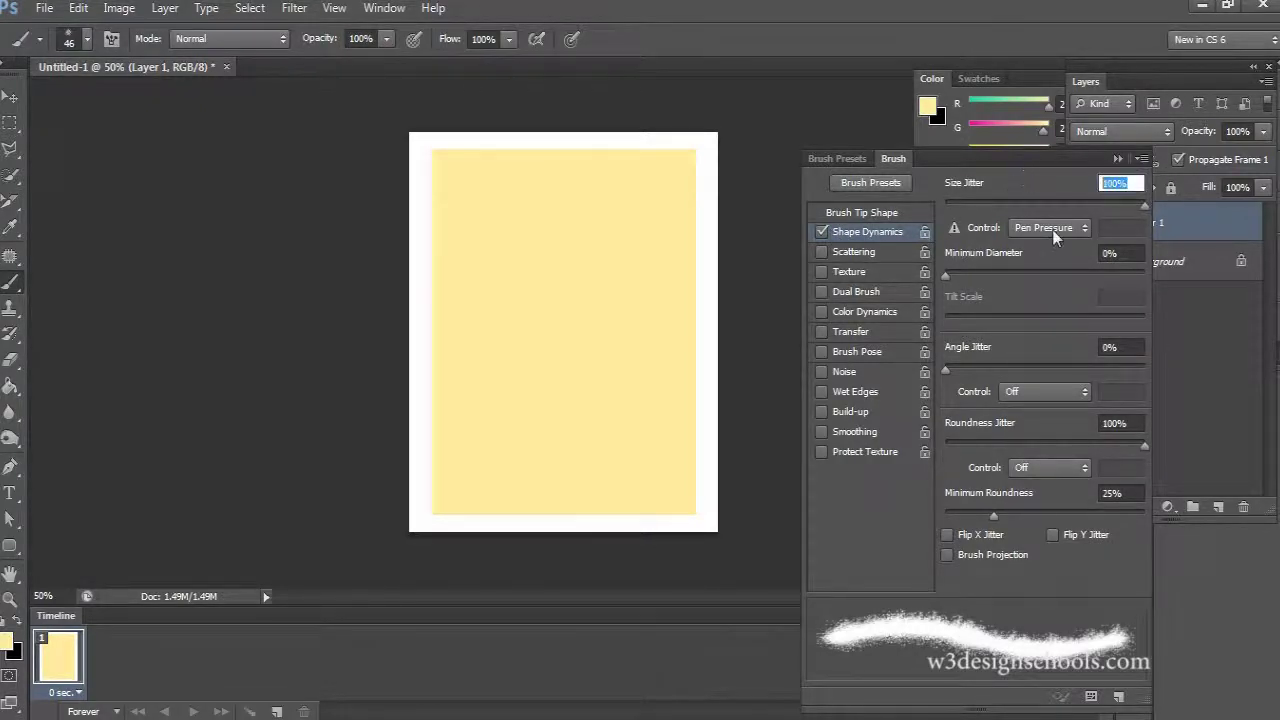
{"action": "left_click", "coordinate": [1130, 423]}
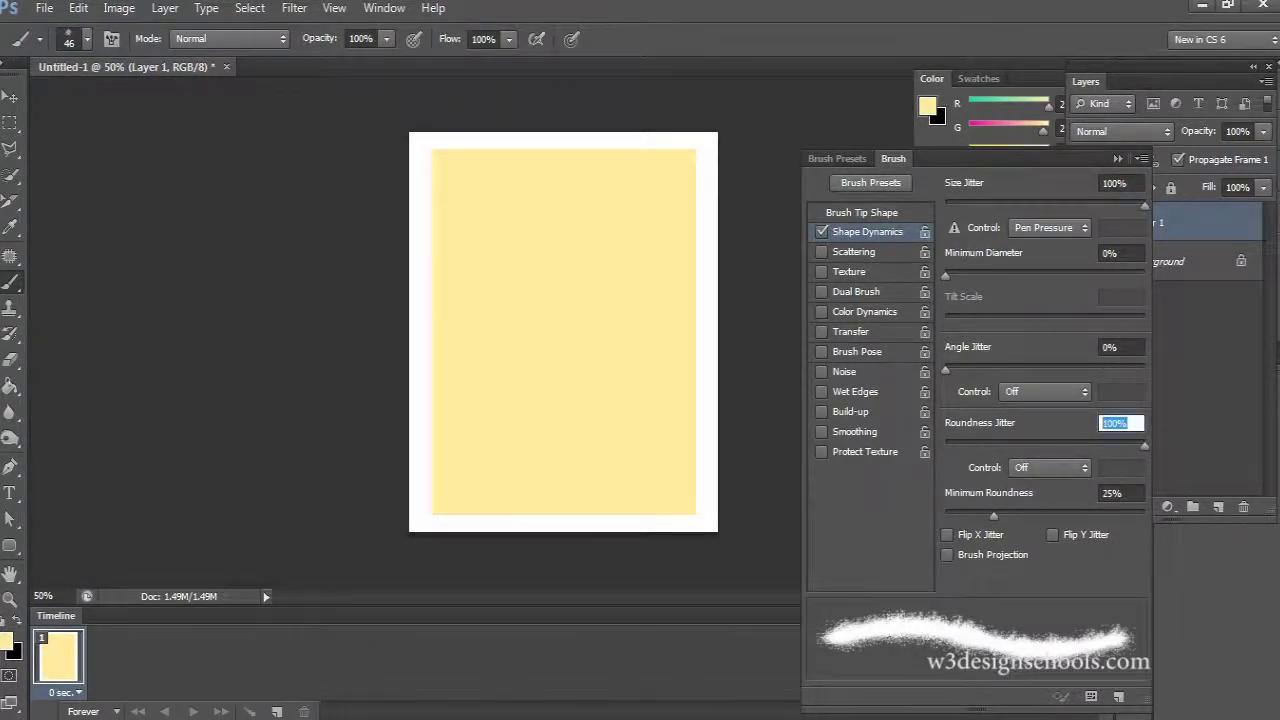
{"action": "left_click", "coordinate": [1130, 494]}
{"action": "left_click", "coordinate": [1138, 494]}
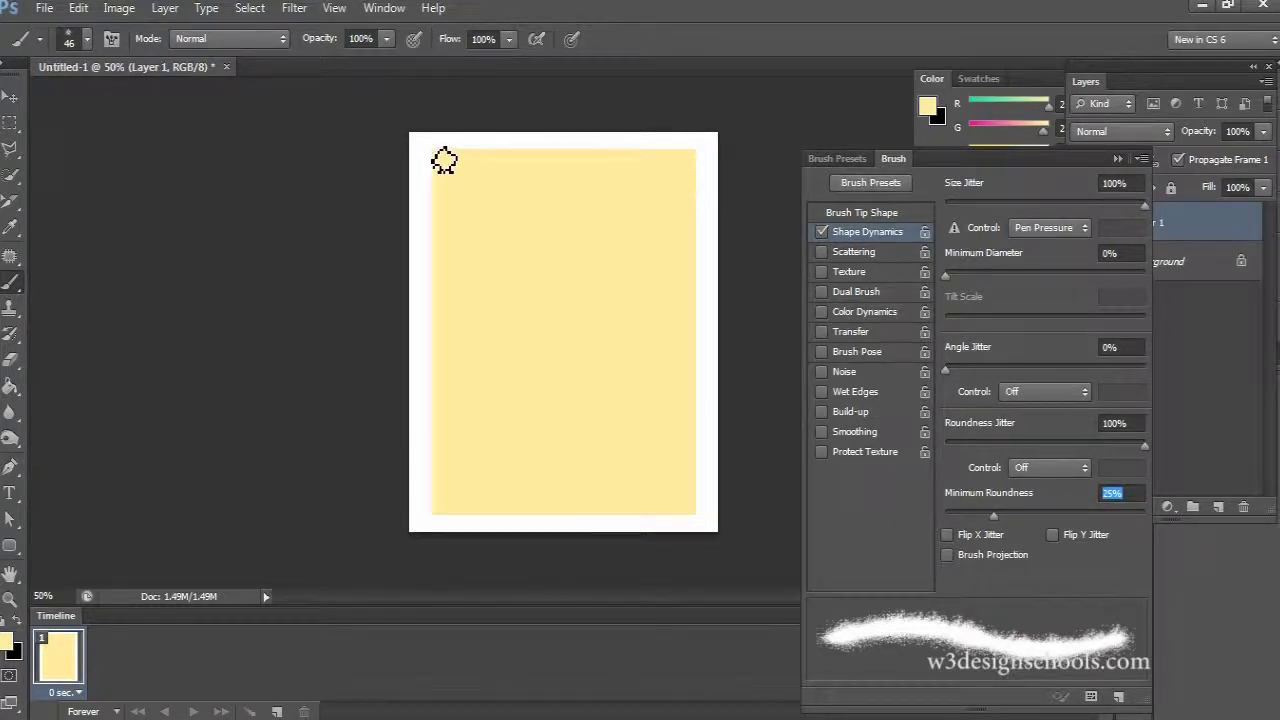
Roughen all four edges of the cream rectangle with brush strokes in the same cream color
{"action": "left_click_drag", "start_coordinate": [440, 162], "coordinate": [444, 505]}
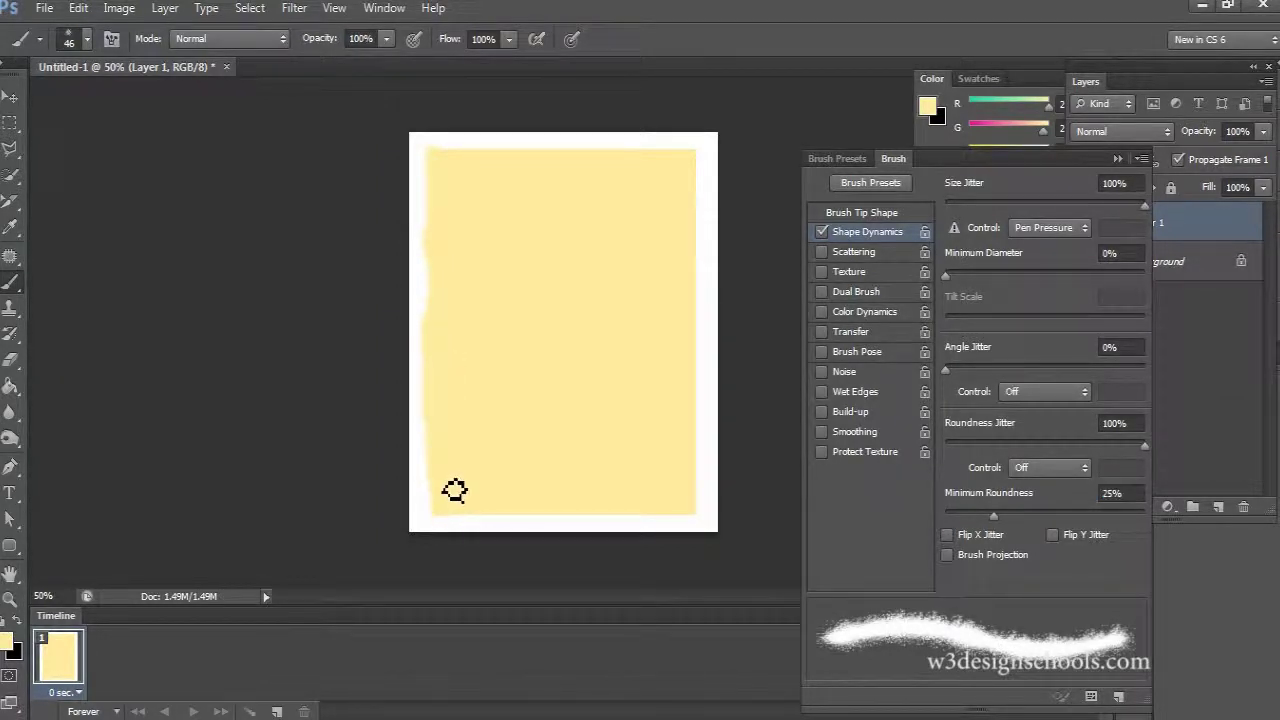
{"action": "key", "text": "ctrl+z"}
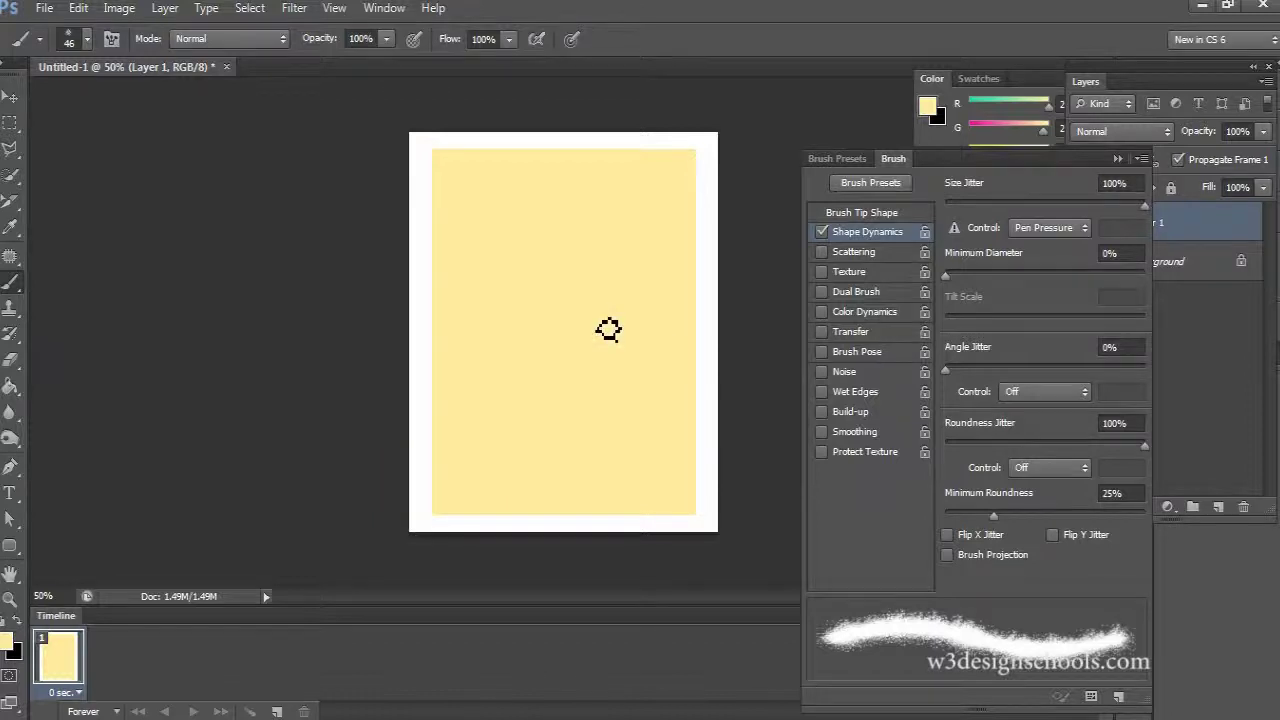
{"action": "key", "text": "ctrl+plus"}
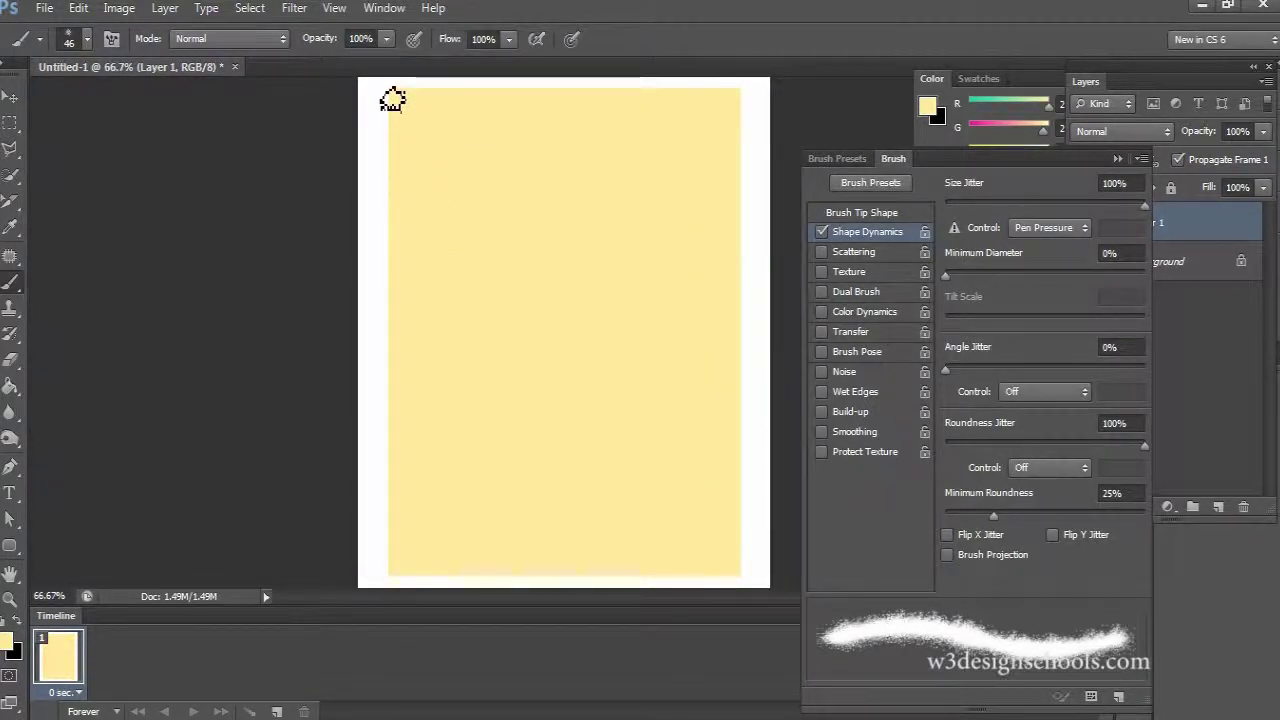
{"action": "mouse_move", "coordinate": [392, 100]}
{"action": "left_mouse_down"}
{"action": "mouse_move", "coordinate": [402, 305]}
{"action": "mouse_move", "coordinate": [384, 566]}
{"action": "left_mouse_up"}
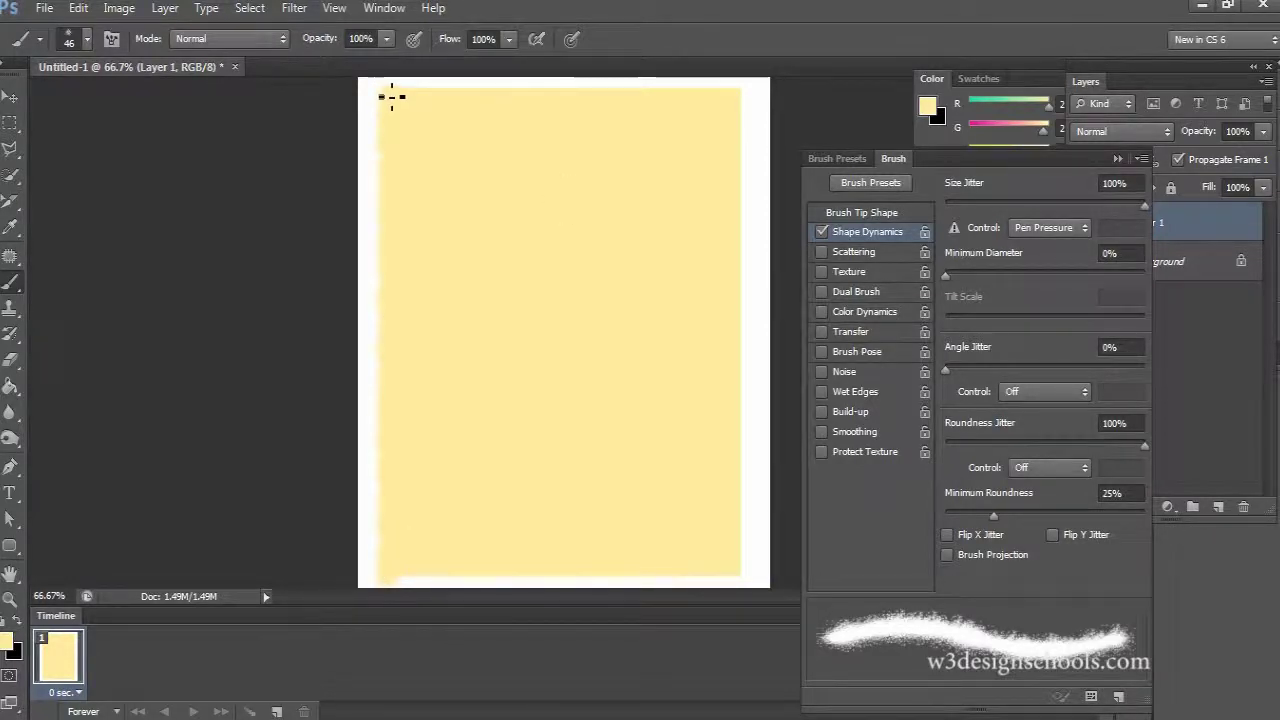
{"action": "left_click_drag", "start_coordinate": [507, 101], "coordinate": [600, 101]}
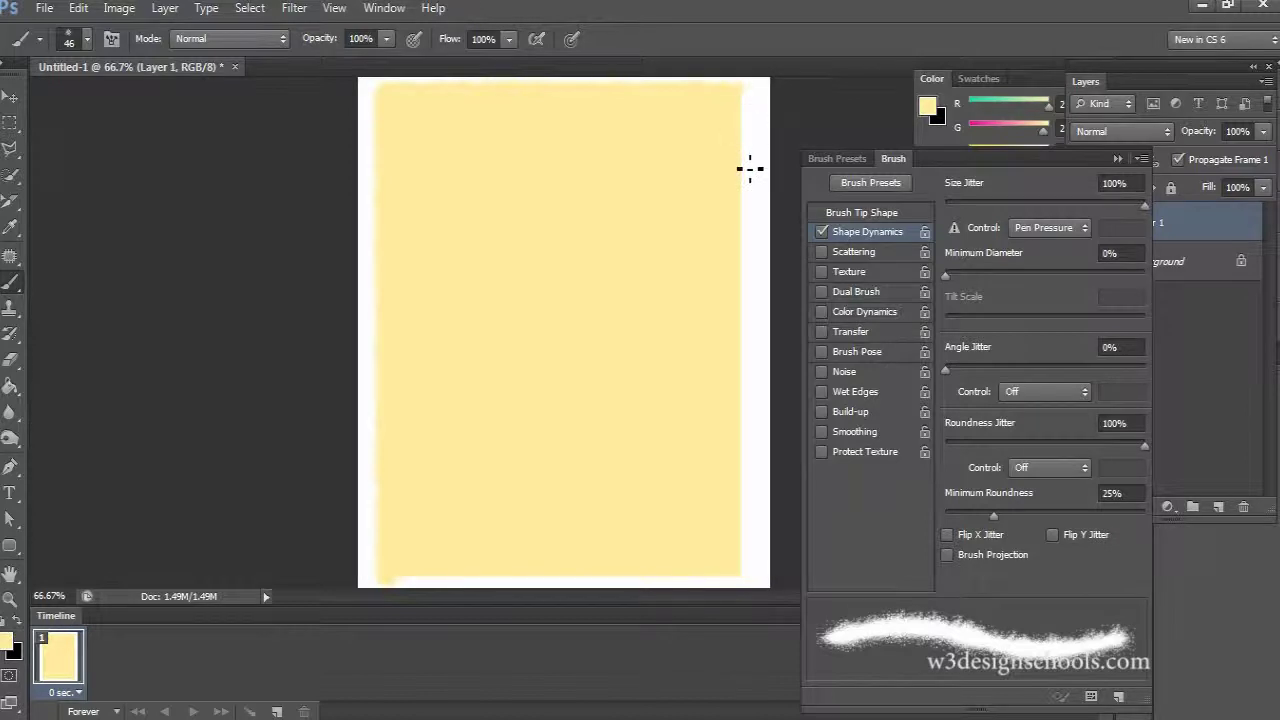
{"action": "mouse_move", "coordinate": [755, 103]}
{"action": "left_mouse_down"}
{"action": "mouse_move", "coordinate": [747, 341]}
{"action": "mouse_move", "coordinate": [776, 432]}
{"action": "mouse_move", "coordinate": [764, 597]}
{"action": "left_mouse_up"}
{"action": "scroll", "coordinate": [690, 468], "scroll_direction": "down", "scroll_amount": 2}
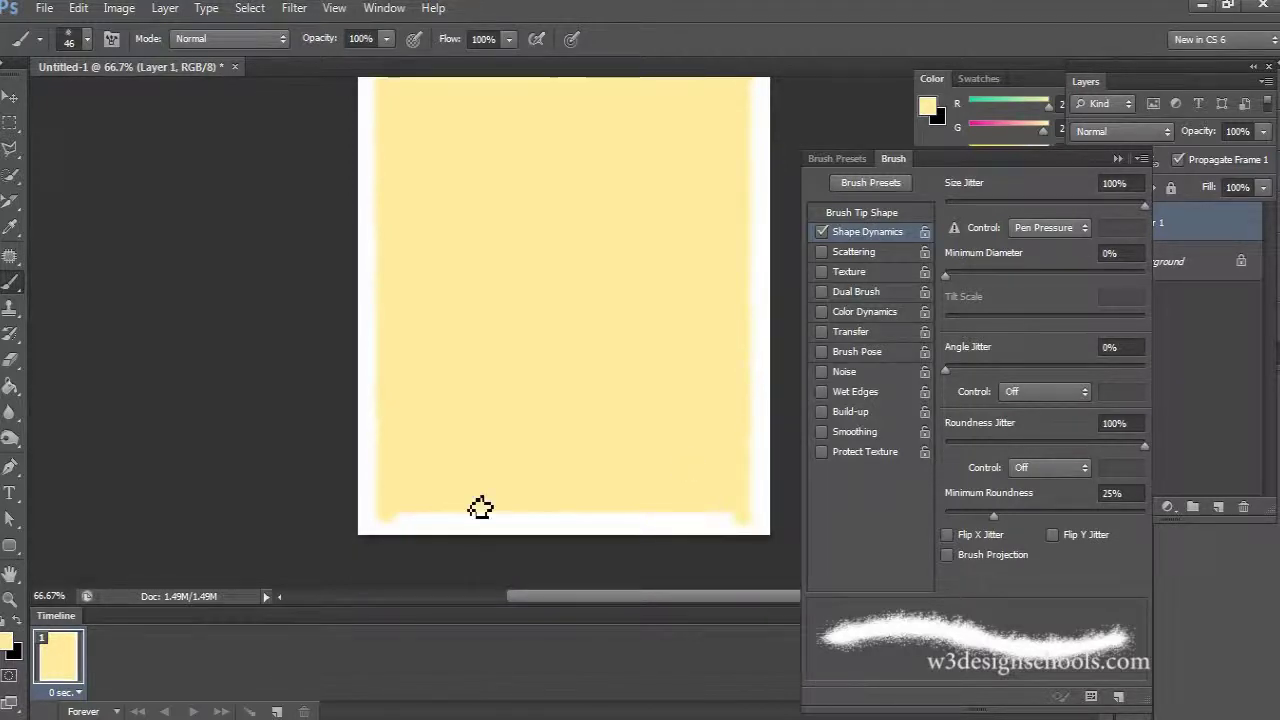
{"action": "left_click", "coordinate": [399, 527], "text": "shift"}
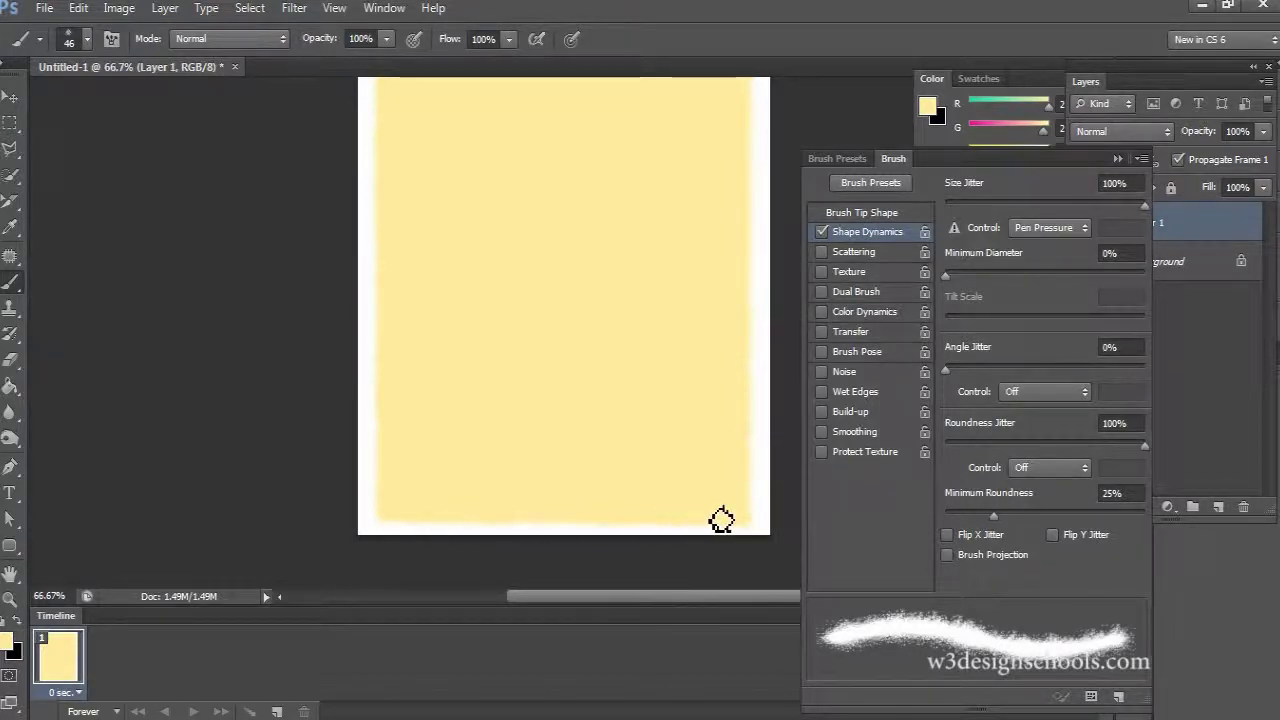
Collapse the Timeline and the brush settings to free up space around the canvas
{"action": "scroll", "coordinate": [608, 380], "scroll_direction": "up", "scroll_amount": 4}
{"action": "scroll", "coordinate": [607, 378], "scroll_direction": "down", "scroll_amount": 3}
{"action": "scroll", "coordinate": [600, 367], "scroll_direction": "up", "scroll_amount": 1}
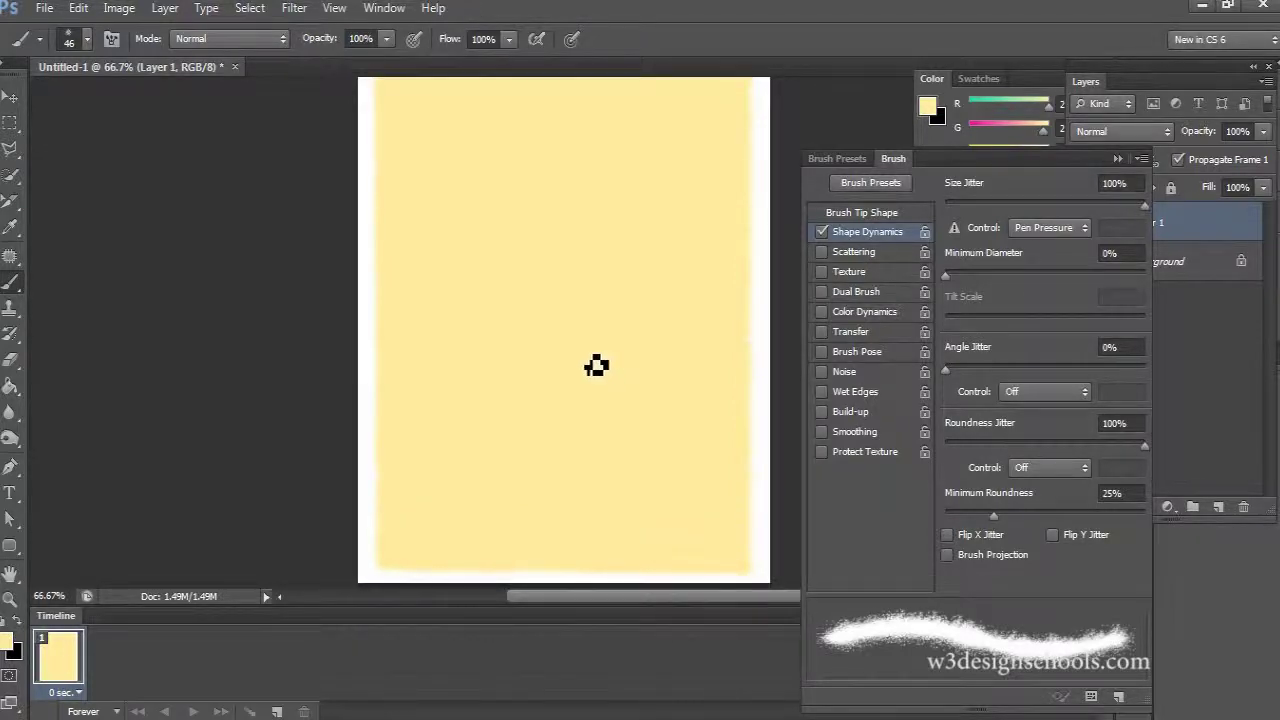
{"action": "double_click", "coordinate": [63, 618]}
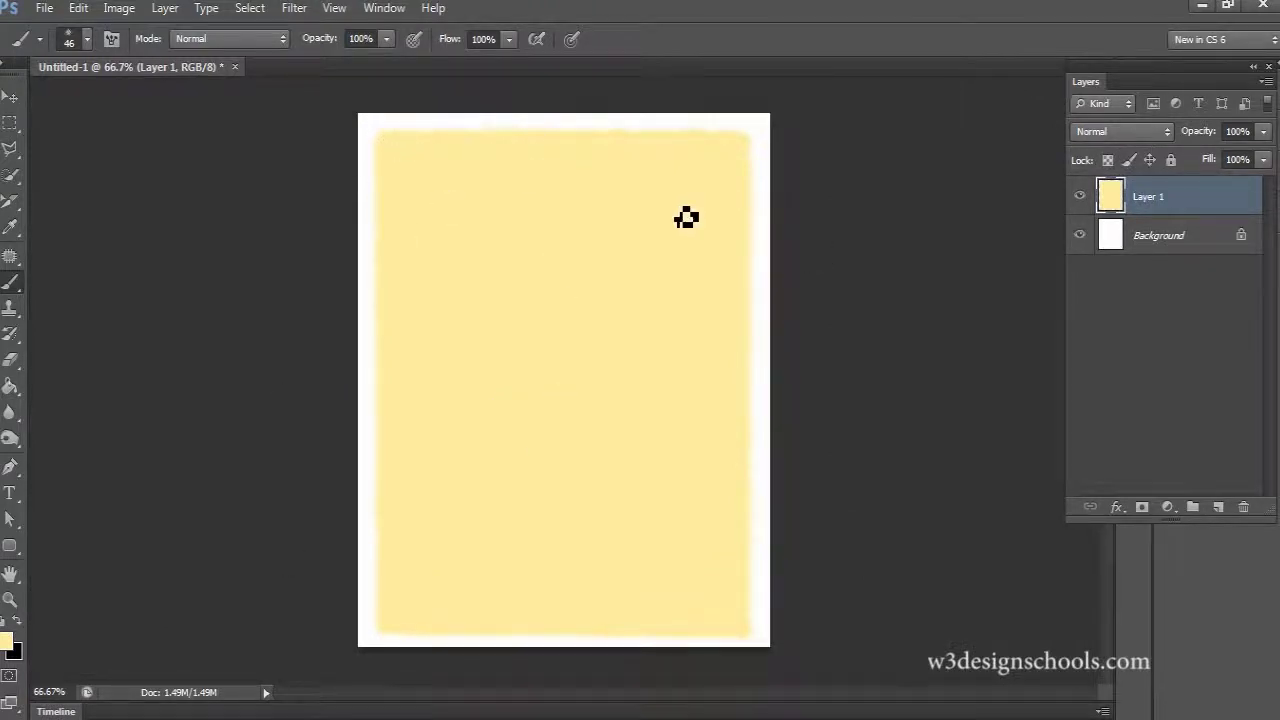
Examine the roughened left and top edges of the cream rectangle up close
{"action": "scroll", "coordinate": [686, 217], "scroll_direction": "up", "scroll_amount": 2}
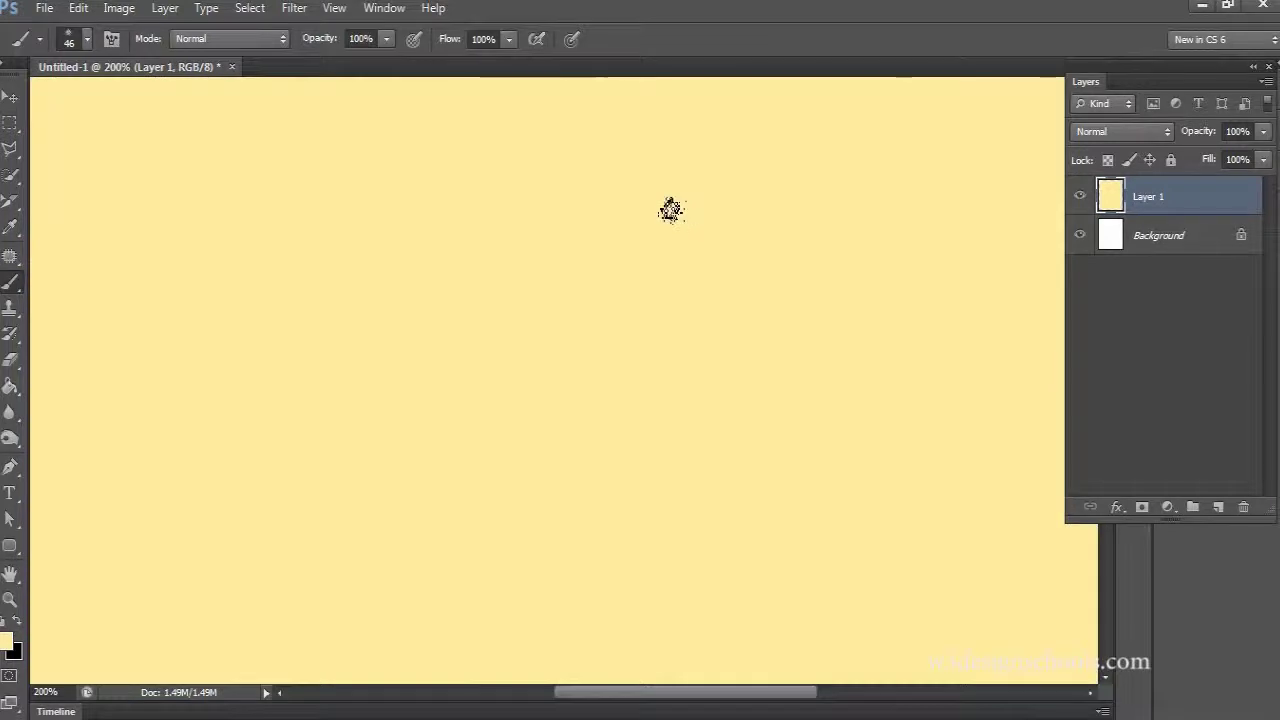
{"action": "left_click_drag", "start_coordinate": [606, 692], "coordinate": [543, 692]}
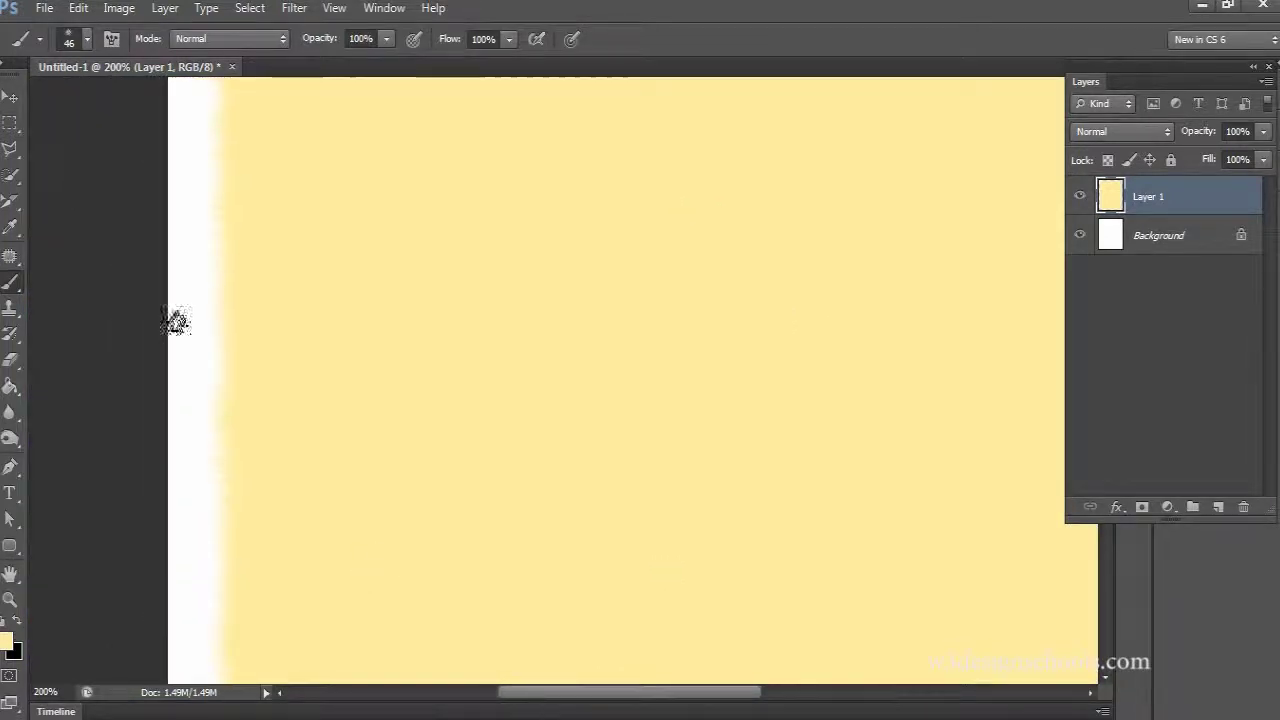
{"action": "left_click", "coordinate": [10, 96]}
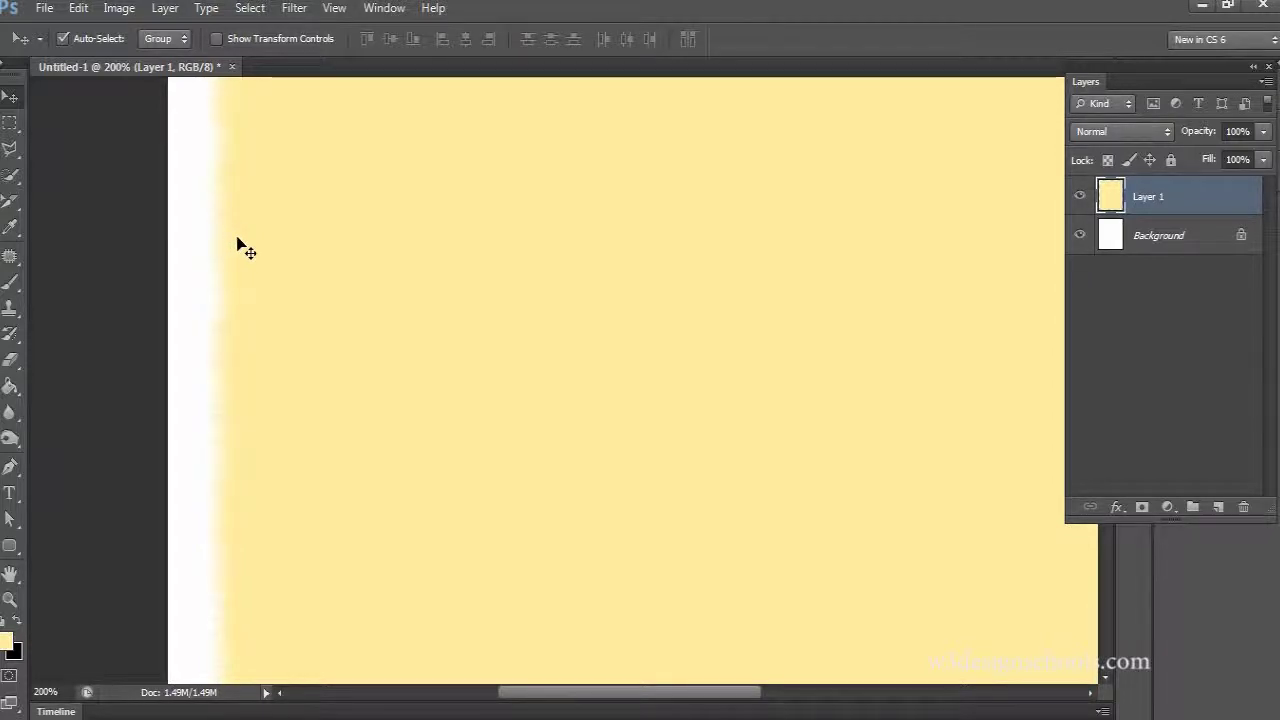
{"action": "scroll", "coordinate": [245, 250], "scroll_direction": "up", "scroll_amount": 3}
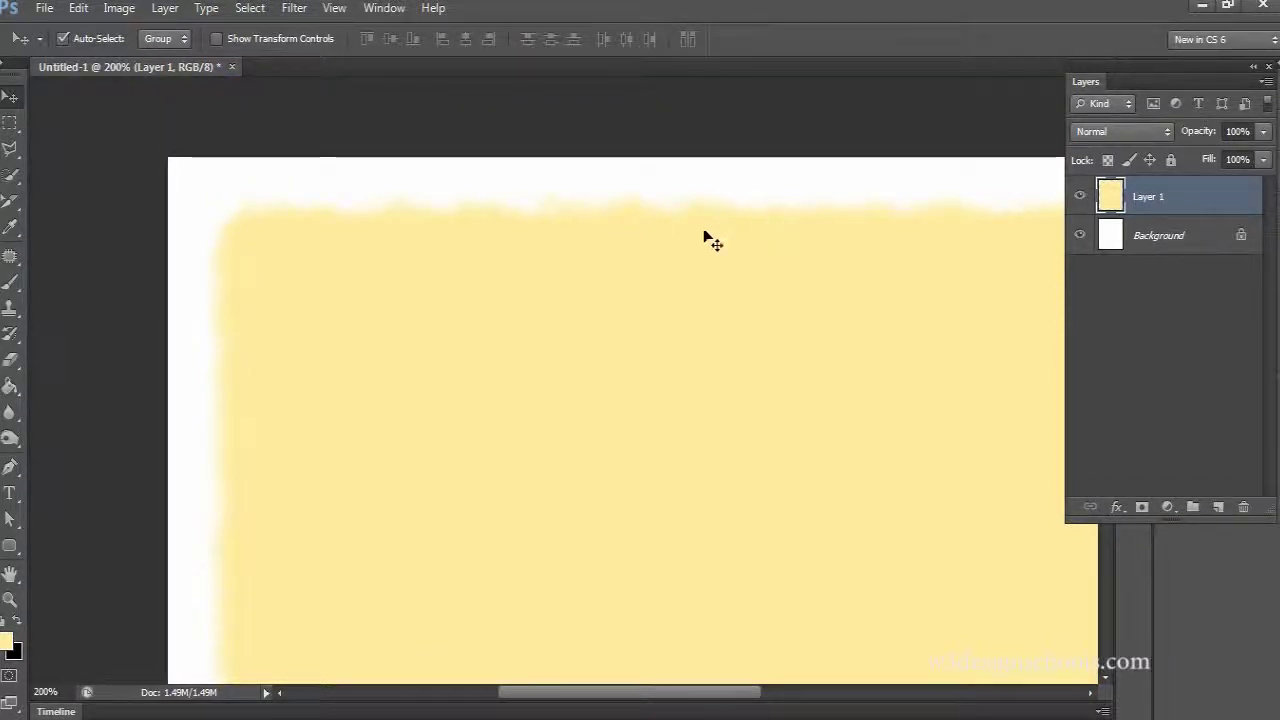
{"action": "key", "text": "ctrl+minus"}
{"action": "key", "text": "ctrl+minus"}
{"action": "key", "text": "ctrl+minus"}
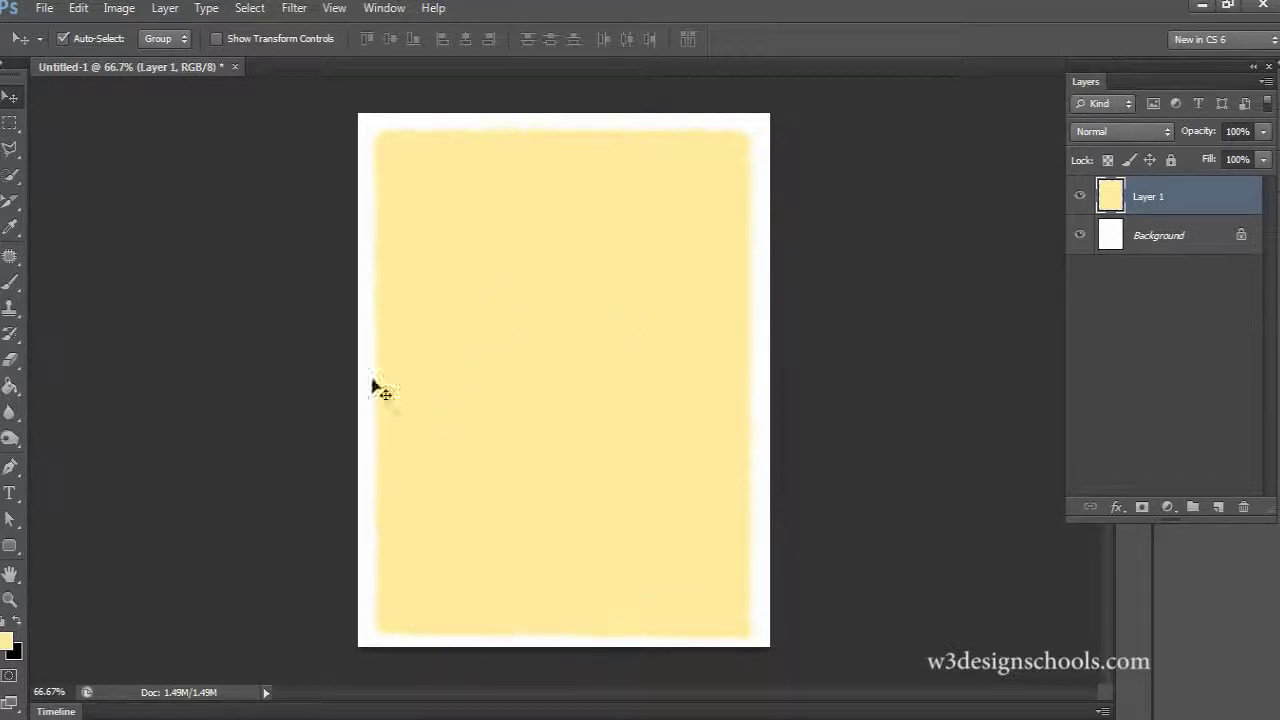
Darken the top edge of the cream rectangle with repeated Burn tool strokes at size 175, Midtones range and 100% exposure
{"action": "key", "text": "o"}
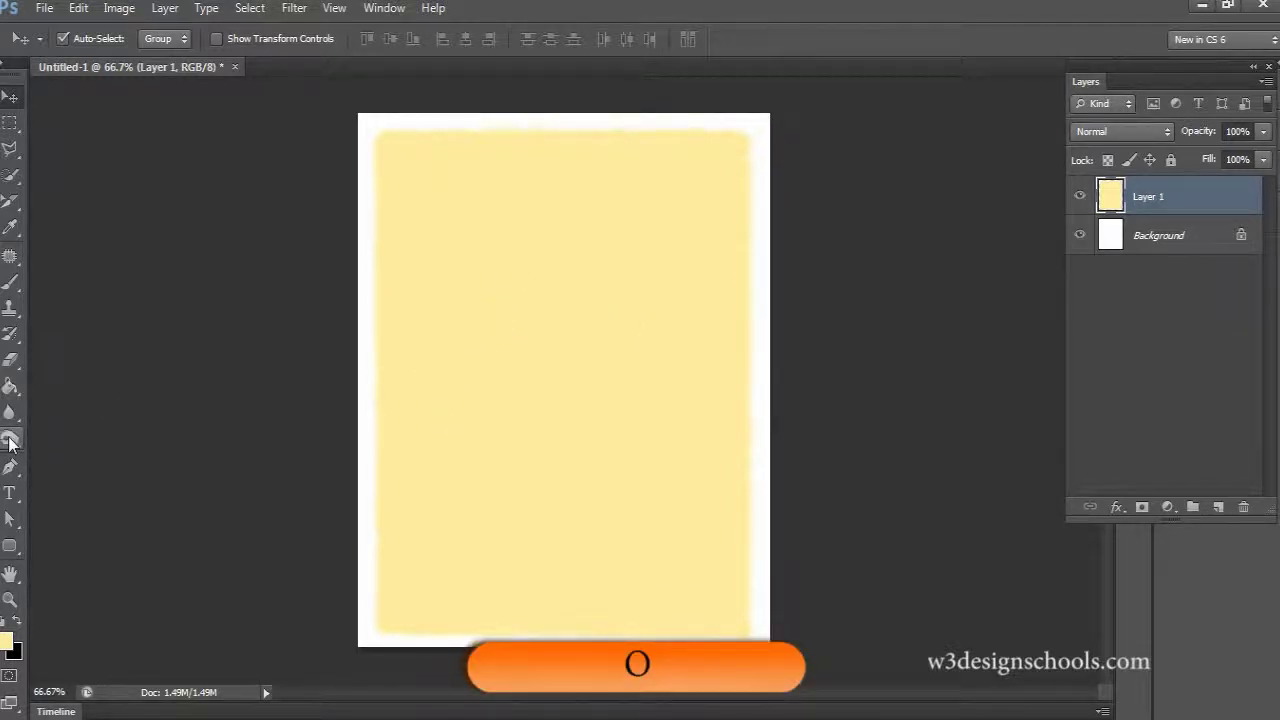
{"action": "left_click", "coordinate": [10, 440]}
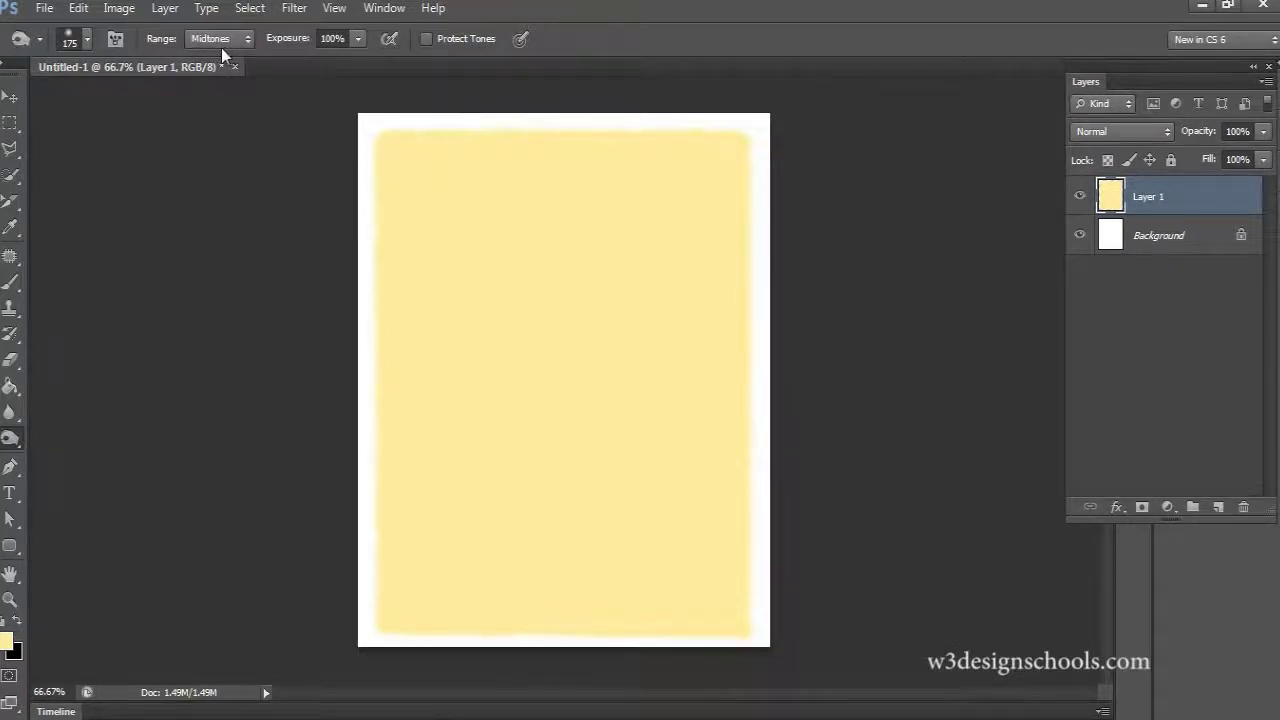
{"action": "left_click", "coordinate": [429, 38]}
{"action": "left_click_drag", "start_coordinate": [360, 114], "coordinate": [748, 132]}
{"action": "left_click_drag", "start_coordinate": [370, 93], "coordinate": [750, 100]}
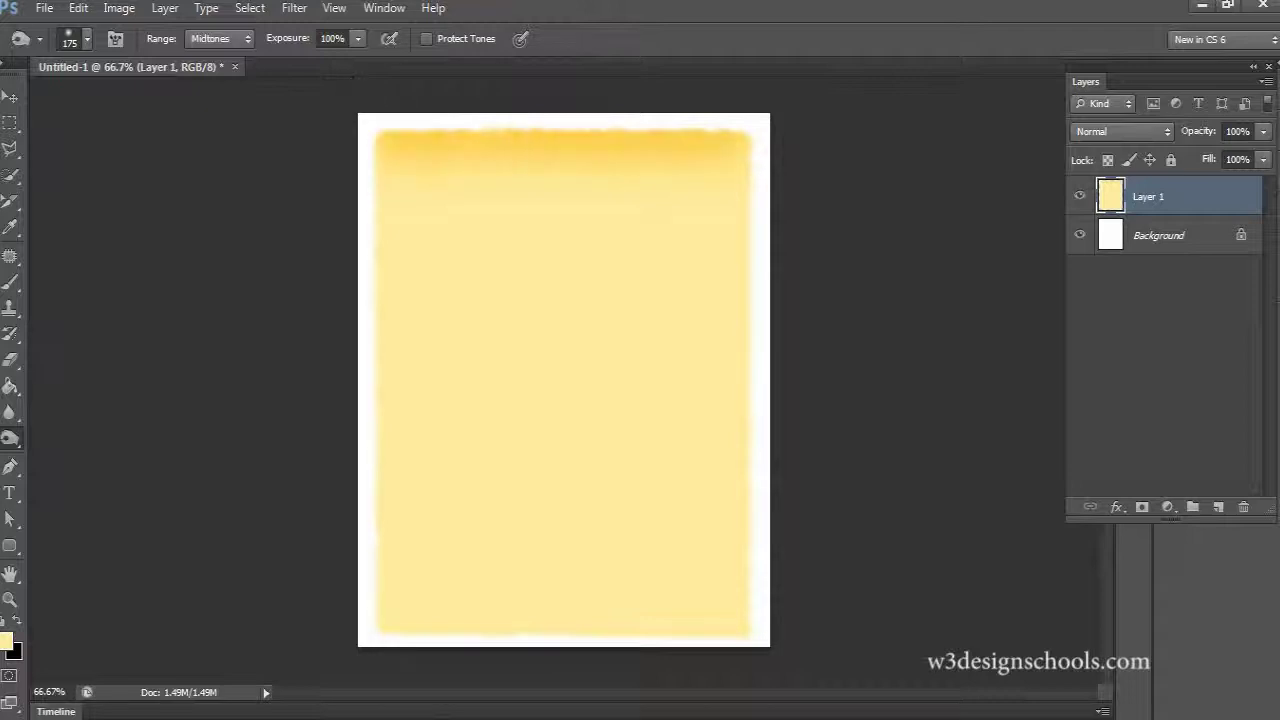
{"action": "left_click_drag", "start_coordinate": [382, 142], "coordinate": [748, 144]}
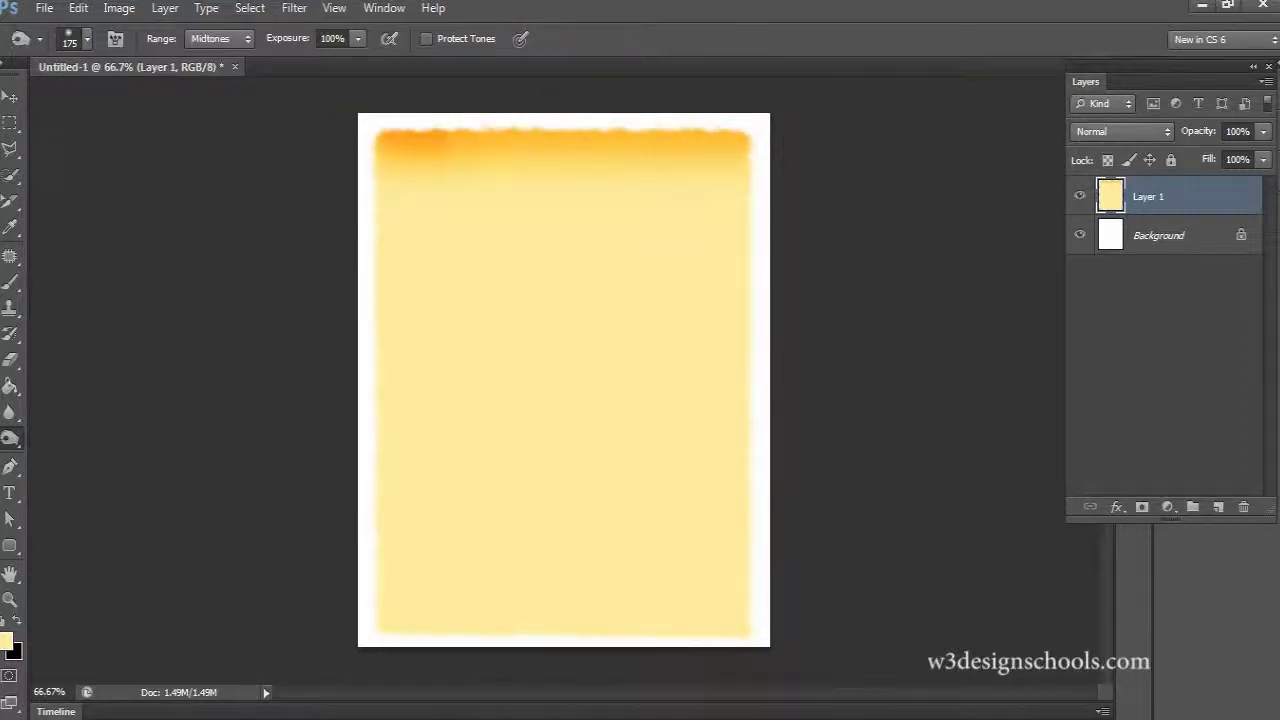
{"action": "left_click_drag", "start_coordinate": [376, 130], "coordinate": [750, 132]}
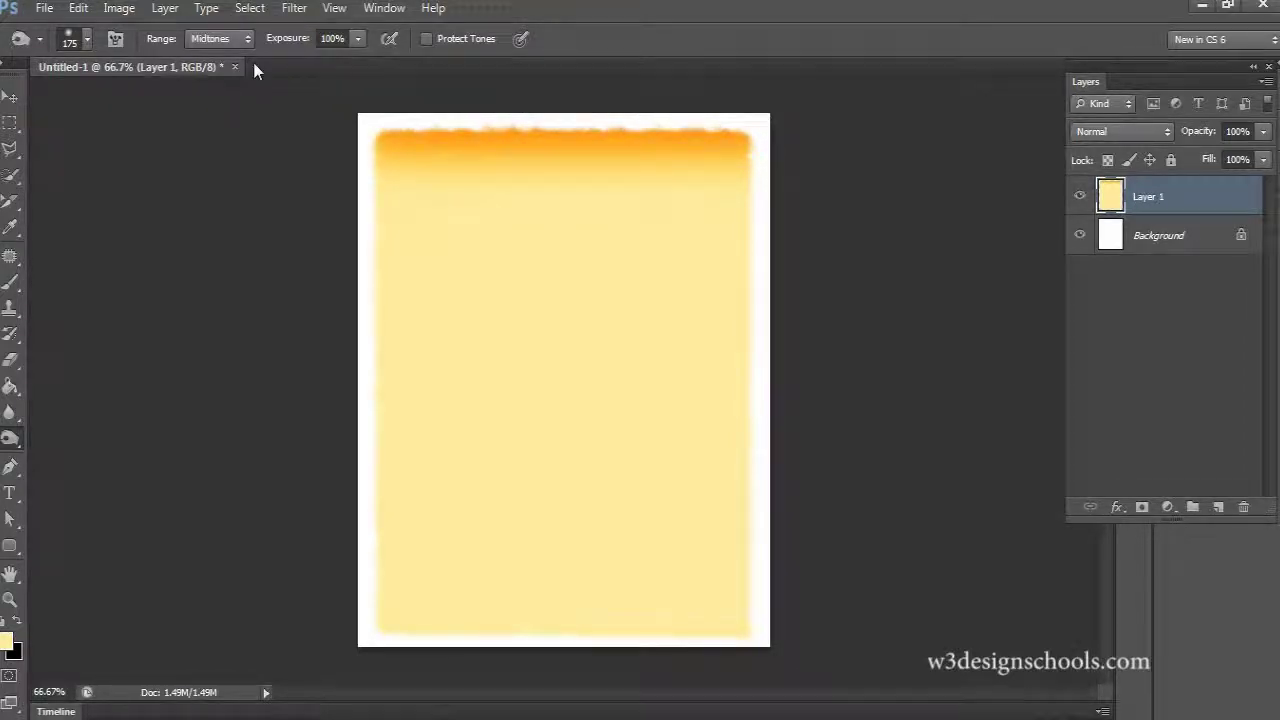
Set the Burn tool's range to Highlights and darken the rectangle's top edge with another stroke
{"action": "left_click", "coordinate": [231, 40]}
{"action": "left_click", "coordinate": [205, 92]}
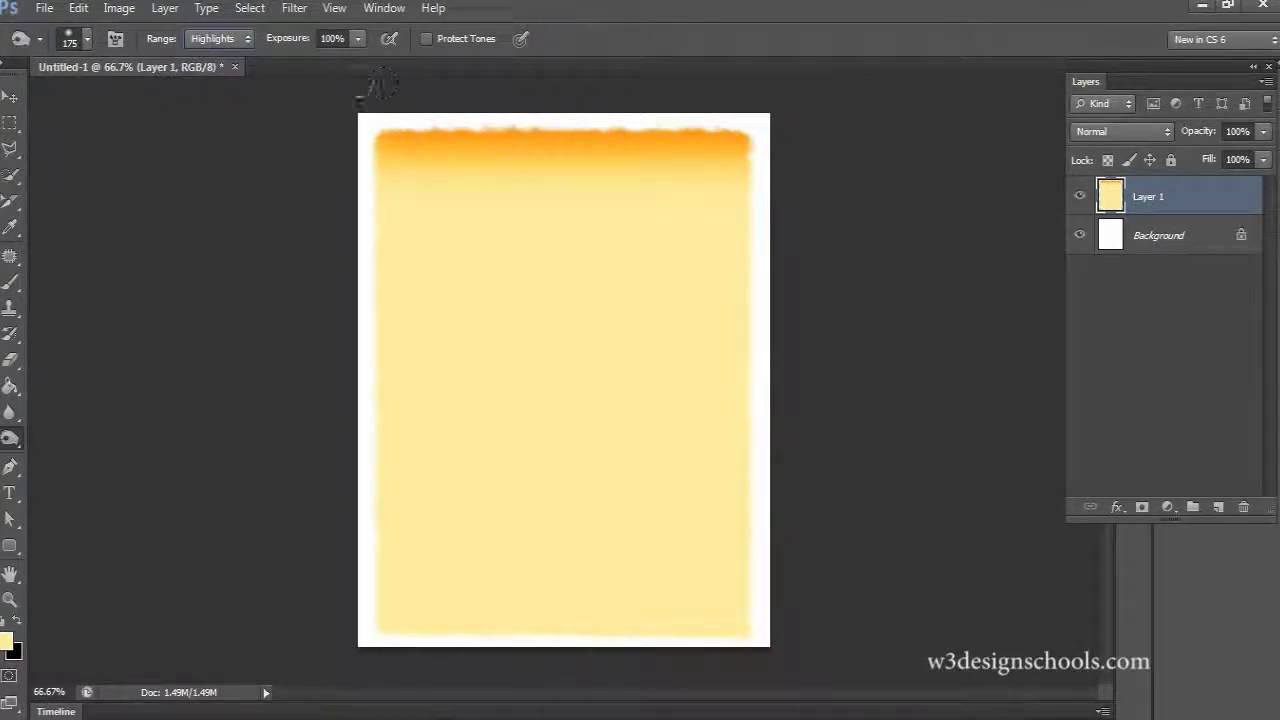
{"action": "left_click_drag", "start_coordinate": [385, 145], "coordinate": [750, 145]}
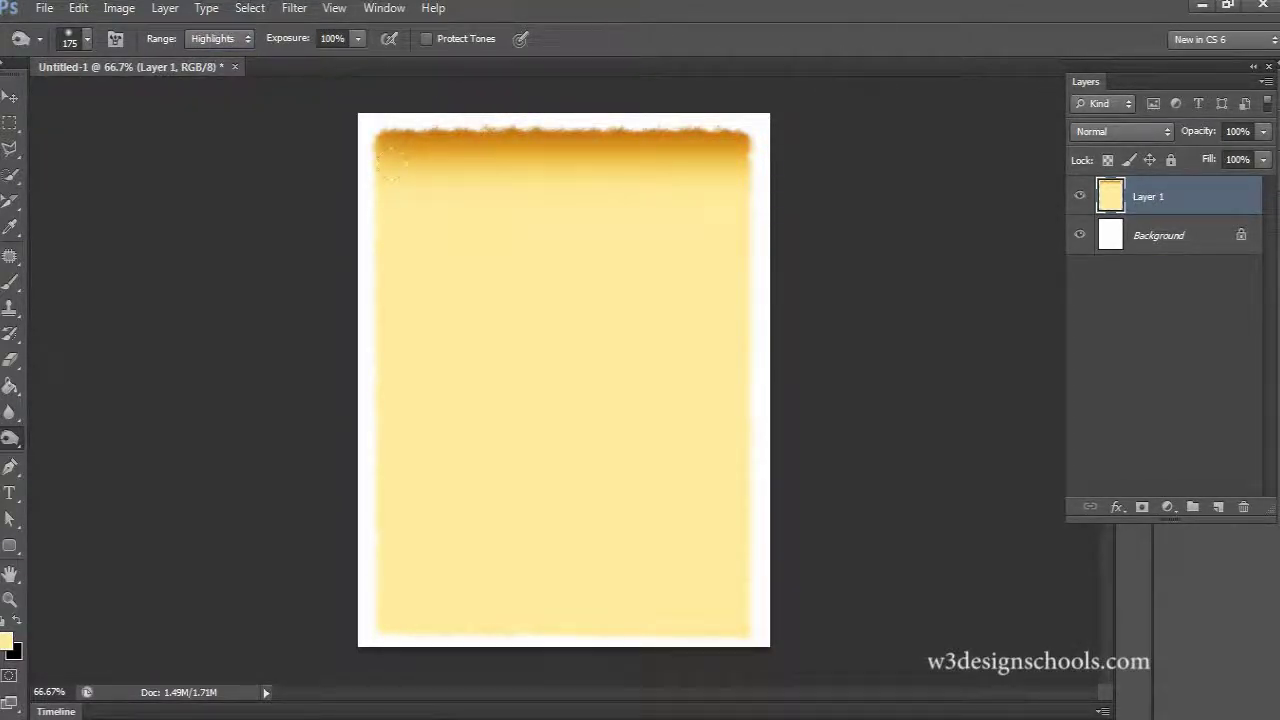
Darken the rectangle's top edge further and its left edge with Burn tool strokes in the Highlights range
{"action": "left_click_drag", "start_coordinate": [343, 70], "coordinate": [708, 71]}
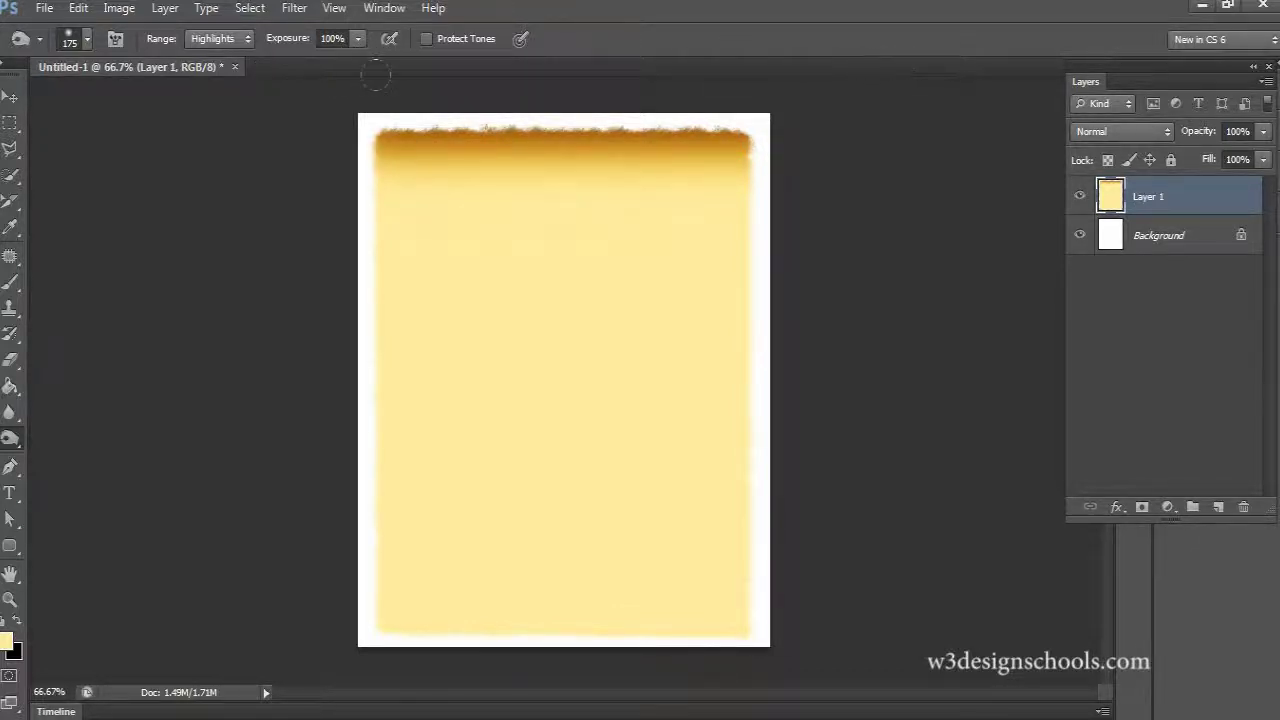
{"action": "left_click_drag", "start_coordinate": [349, 71], "coordinate": [843, 69]}
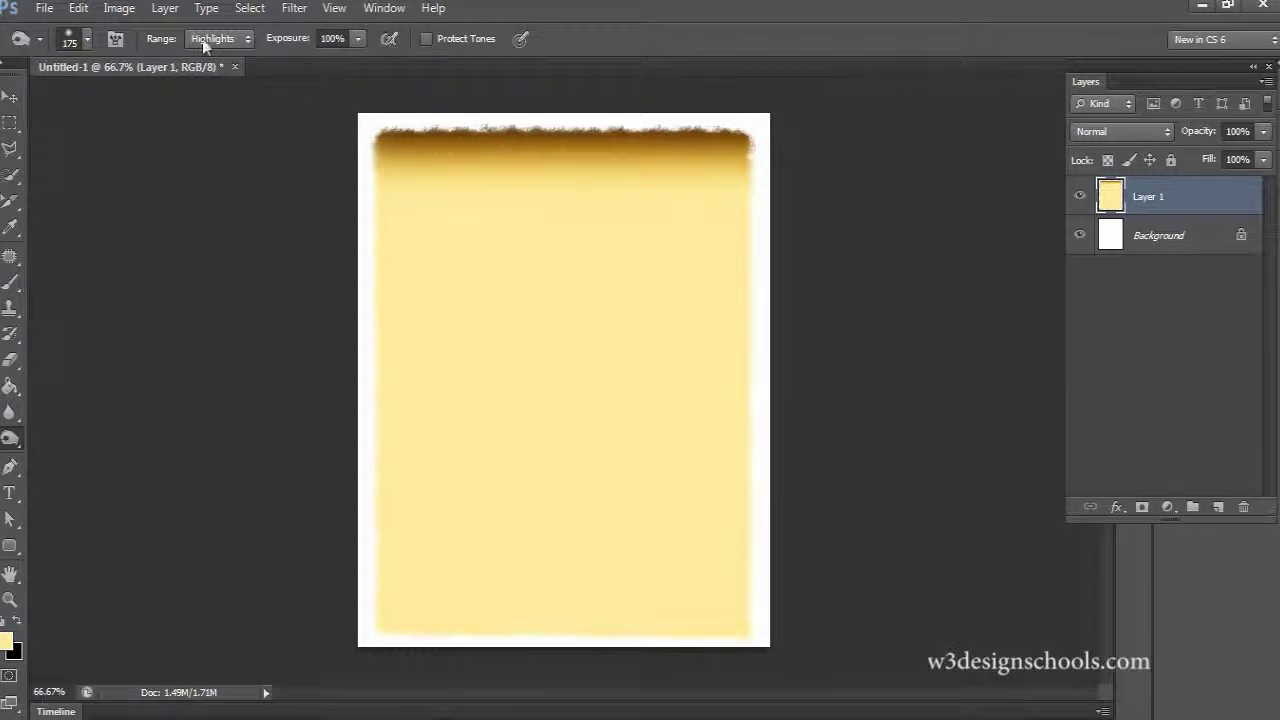
{"action": "mouse_move", "coordinate": [335, 105]}
{"action": "left_mouse_down"}
{"action": "mouse_move", "coordinate": [335, 520]}
{"action": "mouse_move", "coordinate": [294, 634]}
{"action": "left_mouse_up"}
{"action": "left_click_drag", "start_coordinate": [335, 115], "coordinate": [350, 640]}
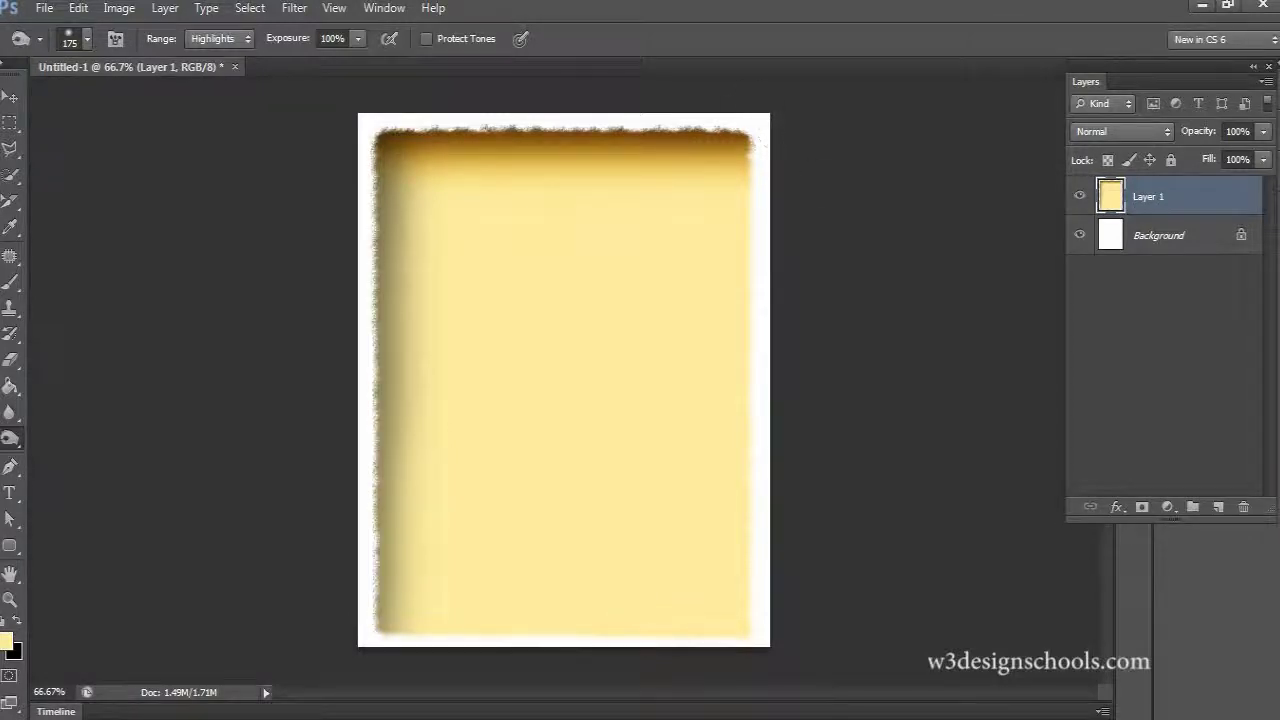
Burn the rectangle's right and bottom edges dark with strokes along their full length in the Highlights range
{"action": "mouse_move", "coordinate": [735, 140]}
{"action": "left_mouse_down"}
{"action": "mouse_move", "coordinate": [740, 460]}
{"action": "mouse_move", "coordinate": [720, 630]}
{"action": "left_mouse_up"}
{"action": "left_click_drag", "start_coordinate": [290, 607], "coordinate": [750, 612]}
{"action": "mouse_move", "coordinate": [335, 130]}
{"action": "left_mouse_down"}
{"action": "mouse_move", "coordinate": [345, 630]}
{"action": "mouse_move", "coordinate": [560, 610]}
{"action": "mouse_move", "coordinate": [750, 612]}
{"action": "left_mouse_up"}
{"action": "mouse_move", "coordinate": [737, 85]}
{"action": "left_mouse_down"}
{"action": "mouse_move", "coordinate": [755, 290]}
{"action": "mouse_move", "coordinate": [758, 615]}
{"action": "mouse_move", "coordinate": [745, 615]}
{"action": "left_mouse_up"}
{"action": "mouse_move", "coordinate": [760, 178]}
{"action": "left_mouse_down"}
{"action": "mouse_move", "coordinate": [748, 256]}
{"action": "mouse_move", "coordinate": [752, 640]}
{"action": "left_mouse_up"}
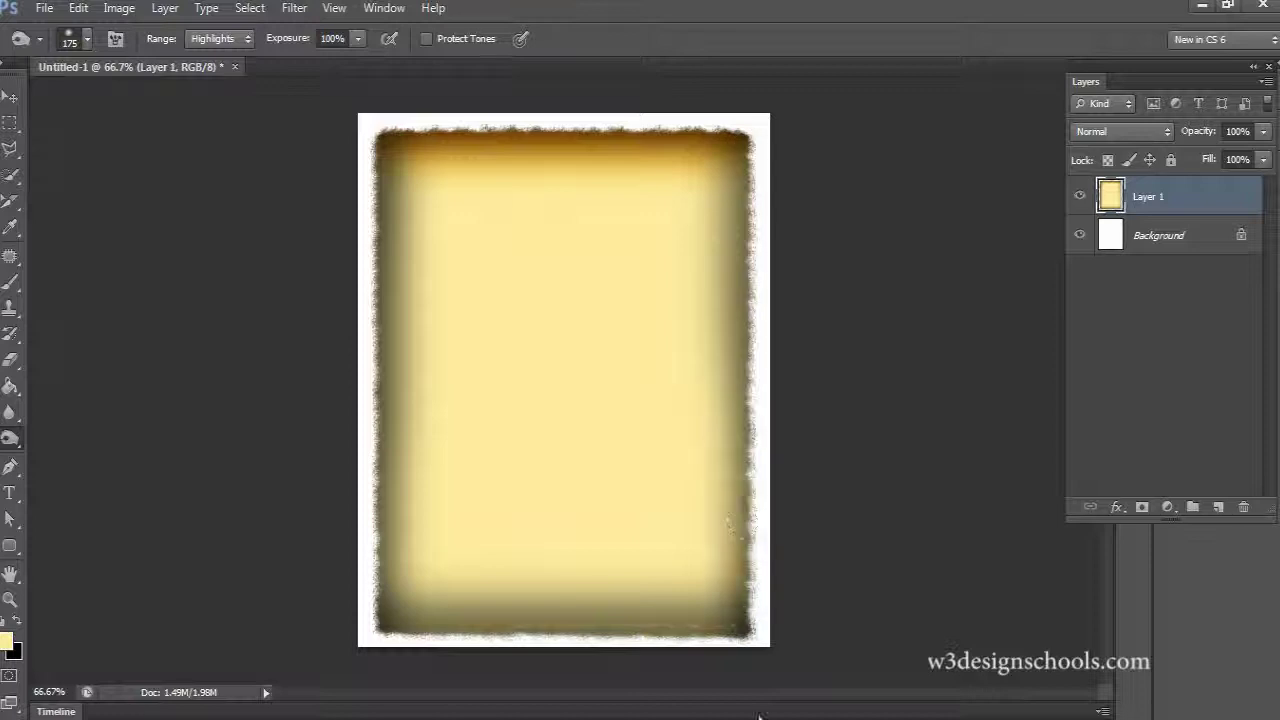
Set the Burn tool's range to Midtones and burn the paper's left edge to black
{"action": "left_click", "coordinate": [212, 38]}
{"action": "left_click", "coordinate": [214, 74]}
{"action": "mouse_move", "coordinate": [392, 132]}
{"action": "left_mouse_down"}
{"action": "mouse_move", "coordinate": [392, 480]}
{"action": "mouse_move", "coordinate": [393, 416]}
{"action": "left_mouse_up"}
{"action": "mouse_move", "coordinate": [372, 500]}
{"action": "left_mouse_down"}
{"action": "mouse_move", "coordinate": [352, 109]}
{"action": "mouse_move", "coordinate": [330, 251]}
{"action": "mouse_move", "coordinate": [358, 391]}
{"action": "left_mouse_up"}
{"action": "left_click_drag", "start_coordinate": [380, 310], "coordinate": [390, 636]}
{"action": "left_click_drag", "start_coordinate": [390, 400], "coordinate": [392, 640]}
Burn the paper's bottom edge to black with overlapping strokes from the lower-left corner to the lower-right corner
{"action": "mouse_move", "coordinate": [390, 462]}
{"action": "left_mouse_down"}
{"action": "mouse_move", "coordinate": [392, 626]}
{"action": "mouse_move", "coordinate": [590, 605]}
{"action": "left_mouse_up"}
{"action": "mouse_move", "coordinate": [410, 600]}
{"action": "left_mouse_down"}
{"action": "mouse_move", "coordinate": [620, 595]}
{"action": "mouse_move", "coordinate": [622, 634]}
{"action": "left_mouse_up"}
{"action": "left_click_drag", "start_coordinate": [510, 605], "coordinate": [729, 618]}
{"action": "left_click_drag", "start_coordinate": [551, 620], "coordinate": [929, 484]}
Burn the paper's right edge to black from the upper-right corner down to the bottom border
{"action": "mouse_move", "coordinate": [706, 135]}
{"action": "left_mouse_down"}
{"action": "mouse_move", "coordinate": [718, 605]}
{"action": "mouse_move", "coordinate": [719, 125]}
{"action": "left_mouse_up"}
{"action": "left_click_drag", "start_coordinate": [728, 575], "coordinate": [712, 223]}
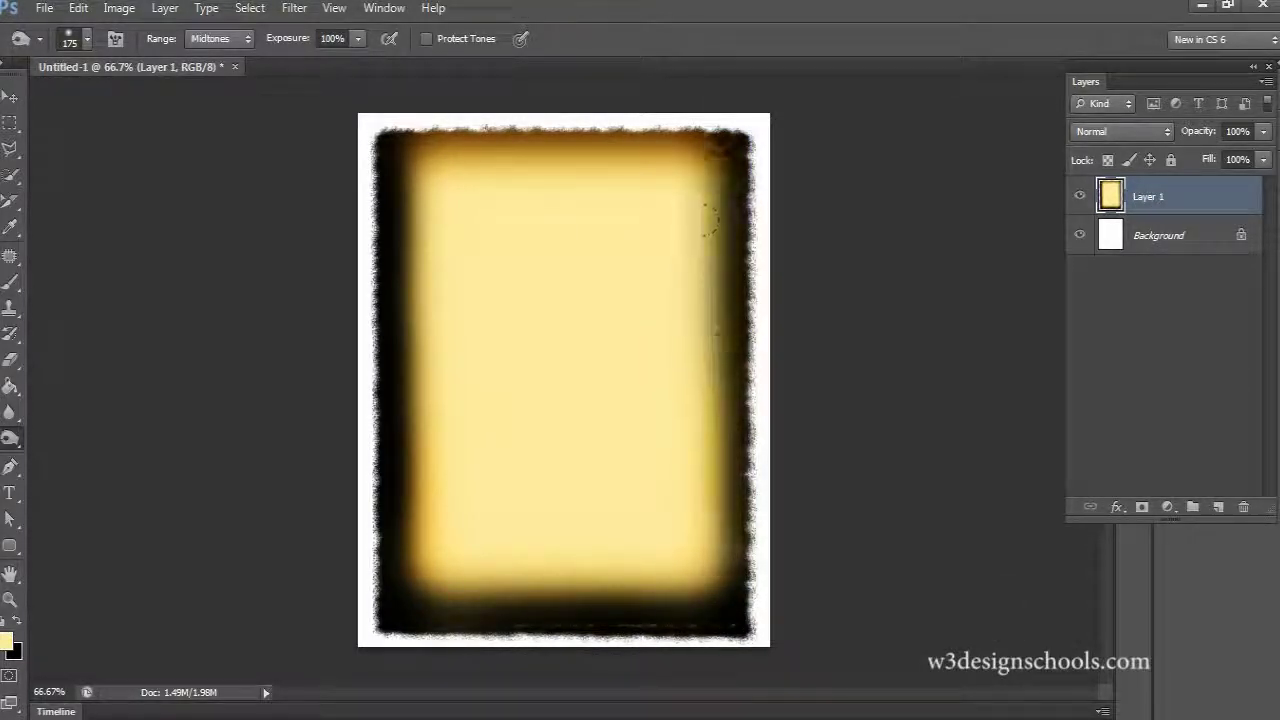
{"action": "left_click_drag", "start_coordinate": [708, 600], "coordinate": [716, 145]}
{"action": "left_click_drag", "start_coordinate": [697, 247], "coordinate": [712, 600]}
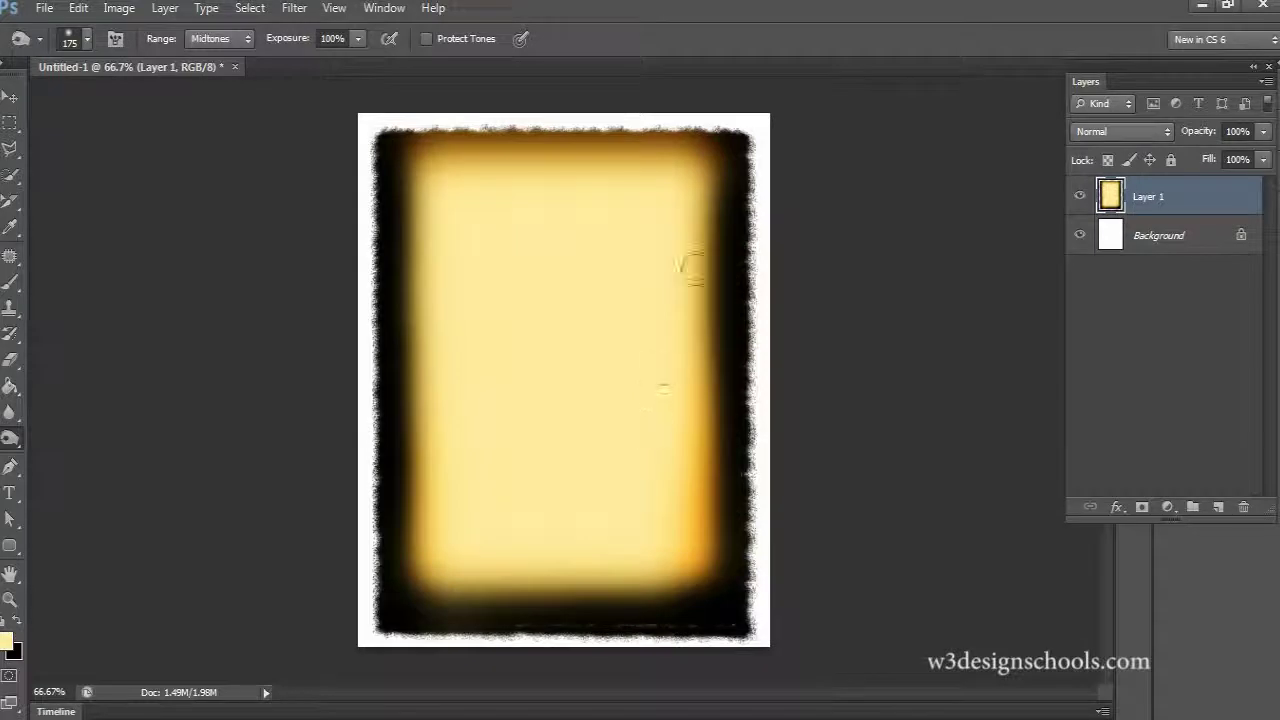
Thicken the burnt bottom border and scorch the paper just below the top edge with more Burn strokes
{"action": "mouse_move", "coordinate": [706, 533]}
{"action": "left_mouse_down"}
{"action": "mouse_move", "coordinate": [716, 160]}
{"action": "mouse_move", "coordinate": [703, 549]}
{"action": "mouse_move", "coordinate": [590, 592]}
{"action": "left_mouse_up"}
{"action": "mouse_move", "coordinate": [381, 548]}
{"action": "left_mouse_down"}
{"action": "mouse_move", "coordinate": [348, 563]}
{"action": "mouse_move", "coordinate": [353, 578]}
{"action": "mouse_move", "coordinate": [715, 583]}
{"action": "mouse_move", "coordinate": [666, 523]}
{"action": "left_mouse_up"}
{"action": "mouse_move", "coordinate": [395, 157]}
{"action": "left_mouse_down"}
{"action": "mouse_move", "coordinate": [503, 137]}
{"action": "mouse_move", "coordinate": [350, 172]}
{"action": "mouse_move", "coordinate": [550, 172]}
{"action": "left_mouse_up"}
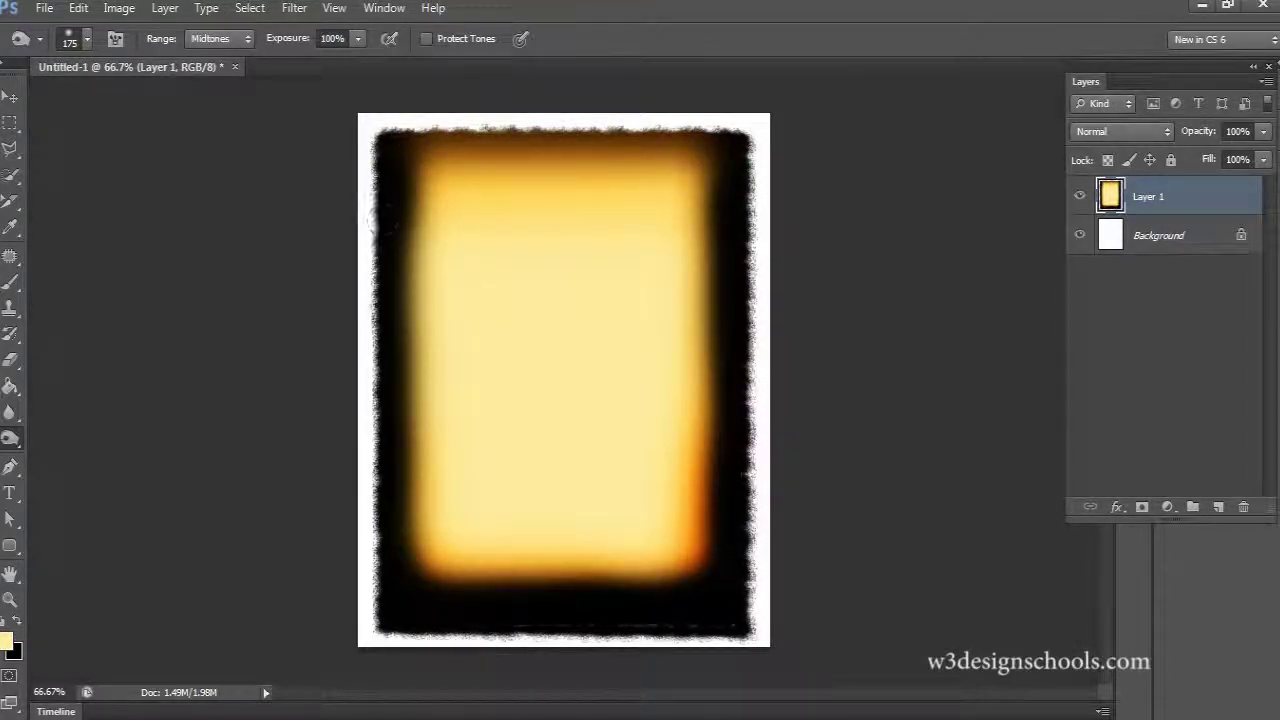
Scorch uneven orange patches across the paper's middle, lower centre and upper-right area with the Burn tool
{"action": "left_click_drag", "start_coordinate": [386, 318], "coordinate": [720, 390]}
{"action": "left_click_drag", "start_coordinate": [441, 316], "coordinate": [720, 390]}
{"action": "mouse_move", "coordinate": [560, 188]}
{"action": "left_mouse_down"}
{"action": "mouse_move", "coordinate": [514, 474]}
{"action": "mouse_move", "coordinate": [491, 457]}
{"action": "left_mouse_up"}
{"action": "left_click_drag", "start_coordinate": [429, 491], "coordinate": [417, 492]}
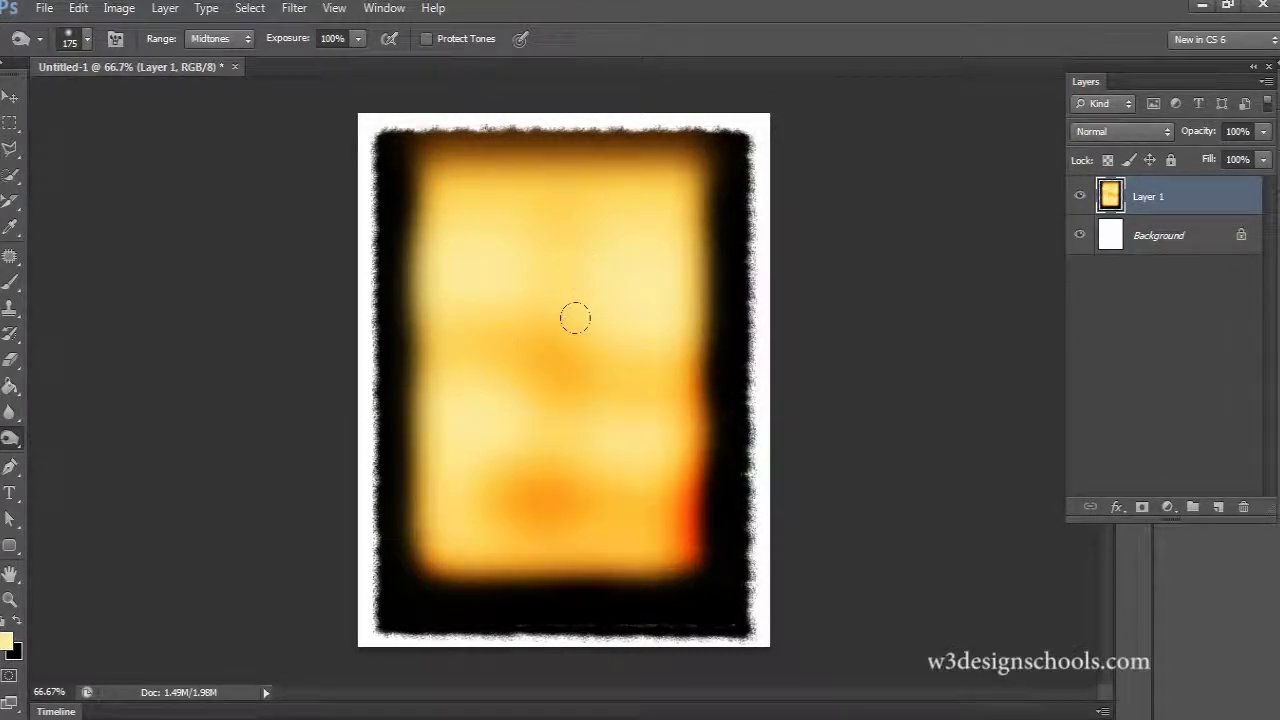
{"action": "left_click", "coordinate": [666, 206]}
{"action": "left_click", "coordinate": [663, 200]}
{"action": "left_click_drag", "start_coordinate": [640, 180], "coordinate": [700, 270]}
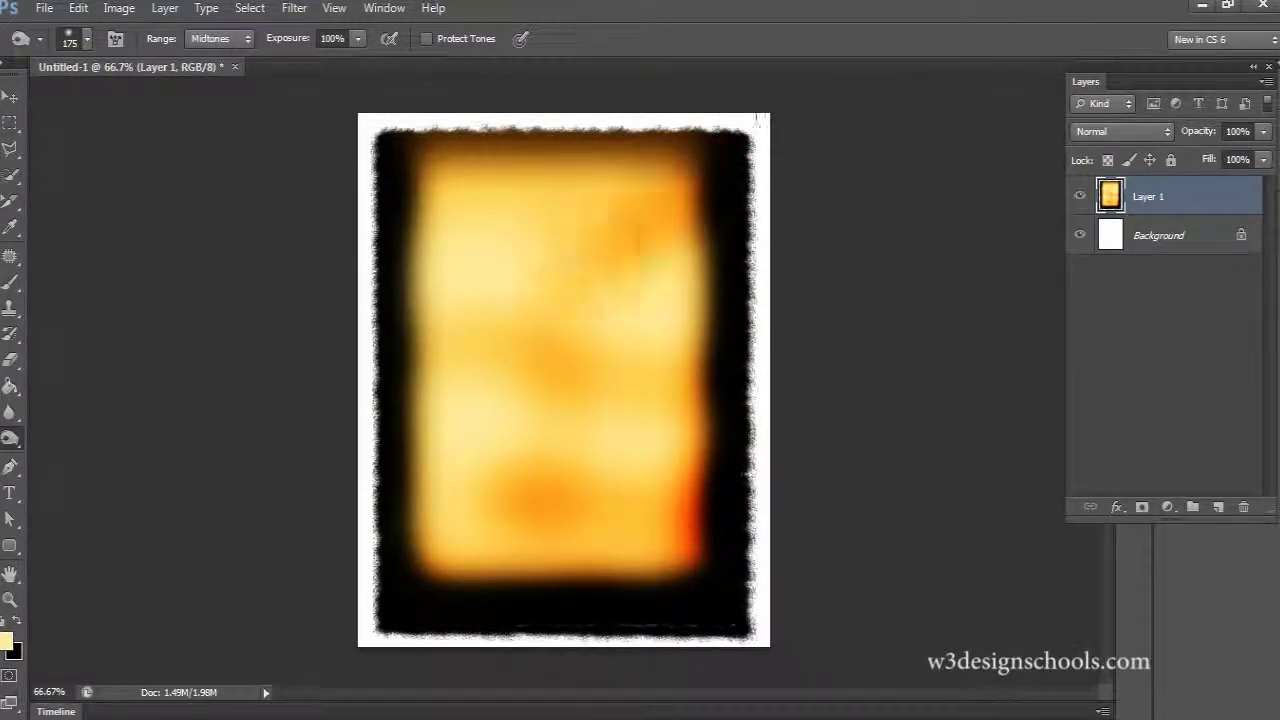
Deepen the burn at the upper-left corner, left and top edges, and intensify the lower-left corner, lower-centre spot and middle band
{"action": "mouse_move", "coordinate": [420, 230]}
{"action": "left_mouse_down"}
{"action": "mouse_move", "coordinate": [420, 300]}
{"action": "mouse_move", "coordinate": [530, 140]}
{"action": "left_mouse_up"}
{"action": "left_click_drag", "start_coordinate": [420, 150], "coordinate": [381, 569]}
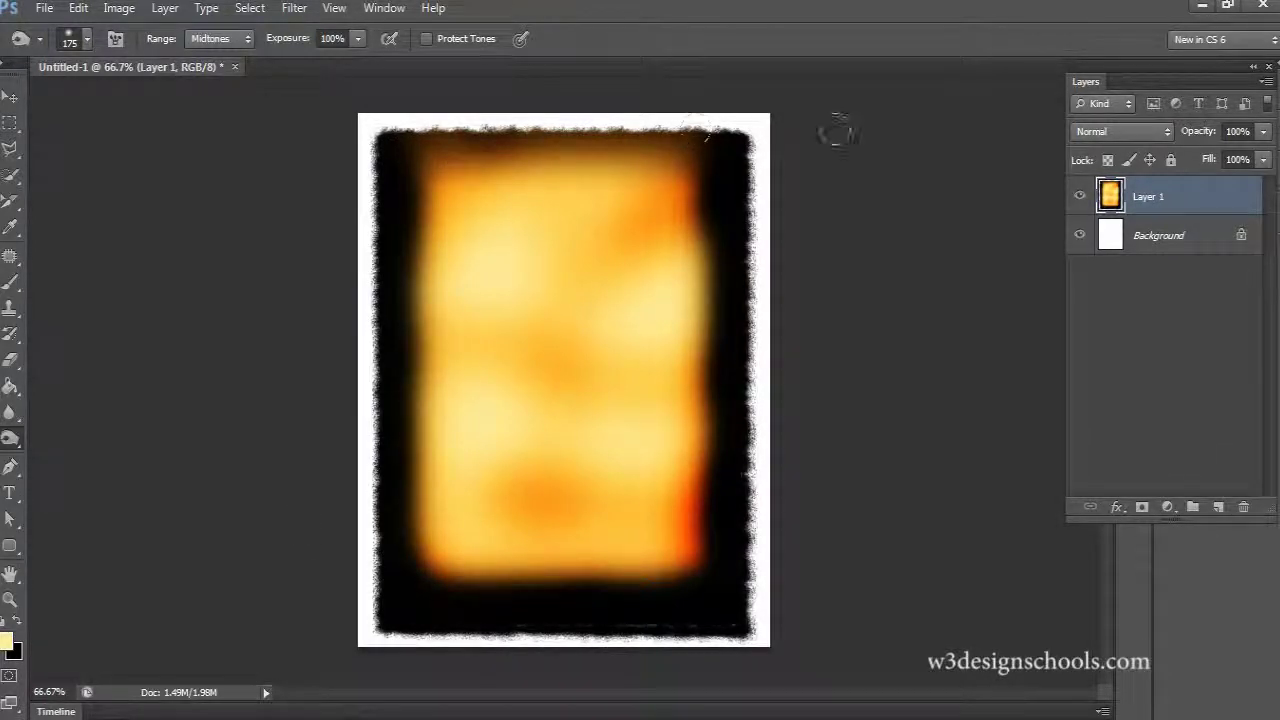
{"action": "left_click_drag", "start_coordinate": [760, 140], "coordinate": [410, 150]}
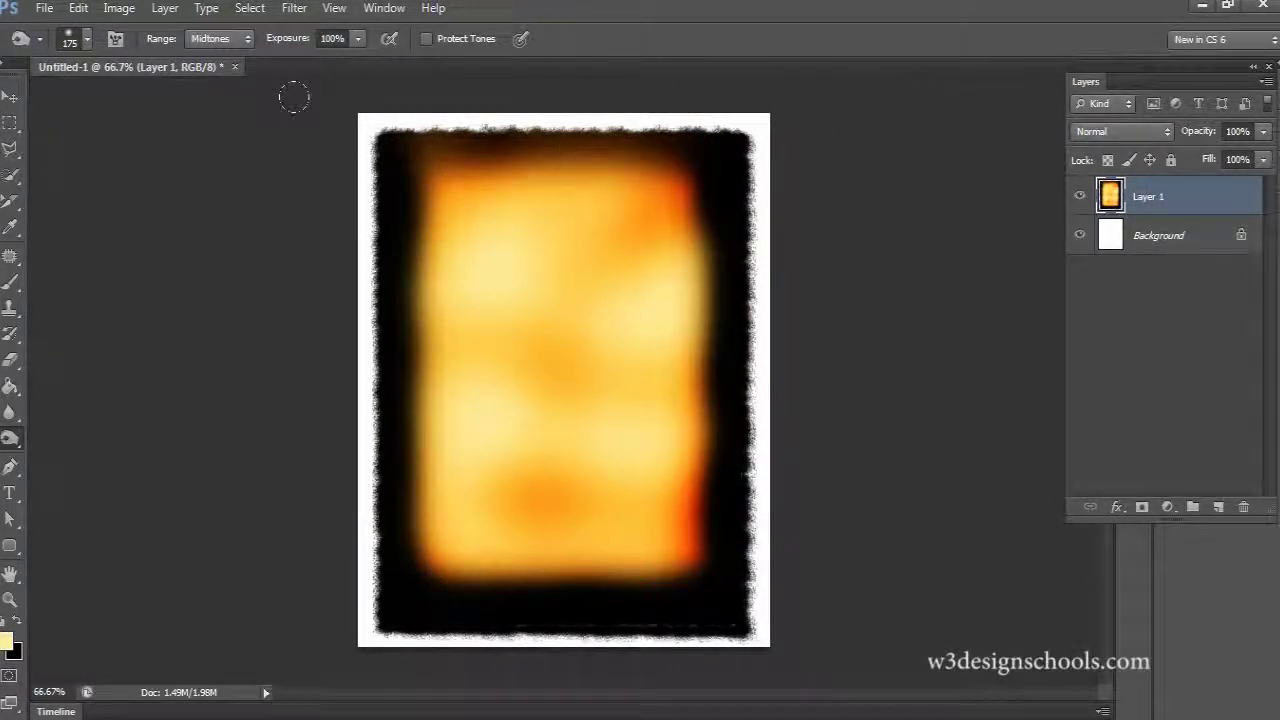
{"action": "left_click", "coordinate": [448, 130]}
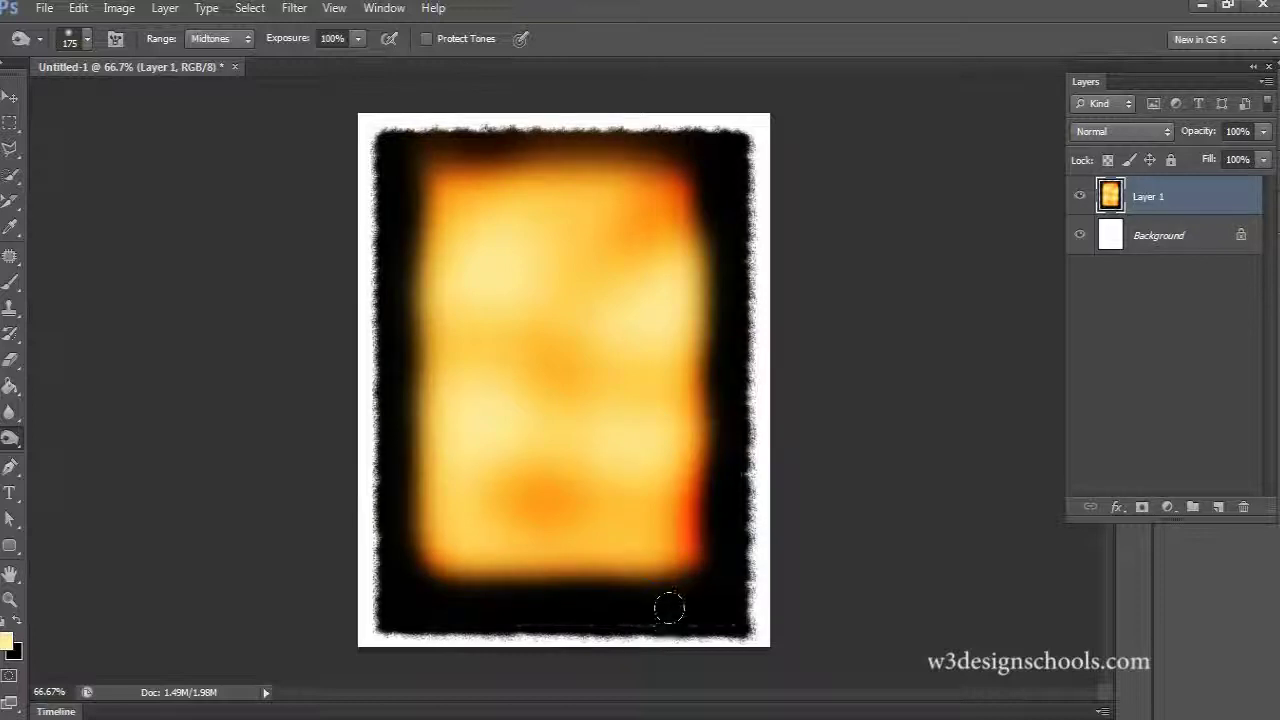
{"action": "mouse_move", "coordinate": [405, 598]}
{"action": "left_mouse_down"}
{"action": "mouse_move", "coordinate": [540, 570]}
{"action": "mouse_move", "coordinate": [457, 523]}
{"action": "mouse_move", "coordinate": [680, 560]}
{"action": "mouse_move", "coordinate": [600, 572]}
{"action": "mouse_move", "coordinate": [560, 366]}
{"action": "mouse_move", "coordinate": [514, 483]}
{"action": "mouse_move", "coordinate": [540, 505]}
{"action": "left_mouse_up"}
{"action": "mouse_move", "coordinate": [449, 448]}
{"action": "left_mouse_down"}
{"action": "mouse_move", "coordinate": [386, 343]}
{"action": "mouse_move", "coordinate": [657, 323]}
{"action": "mouse_move", "coordinate": [705, 345]}
{"action": "left_mouse_up"}
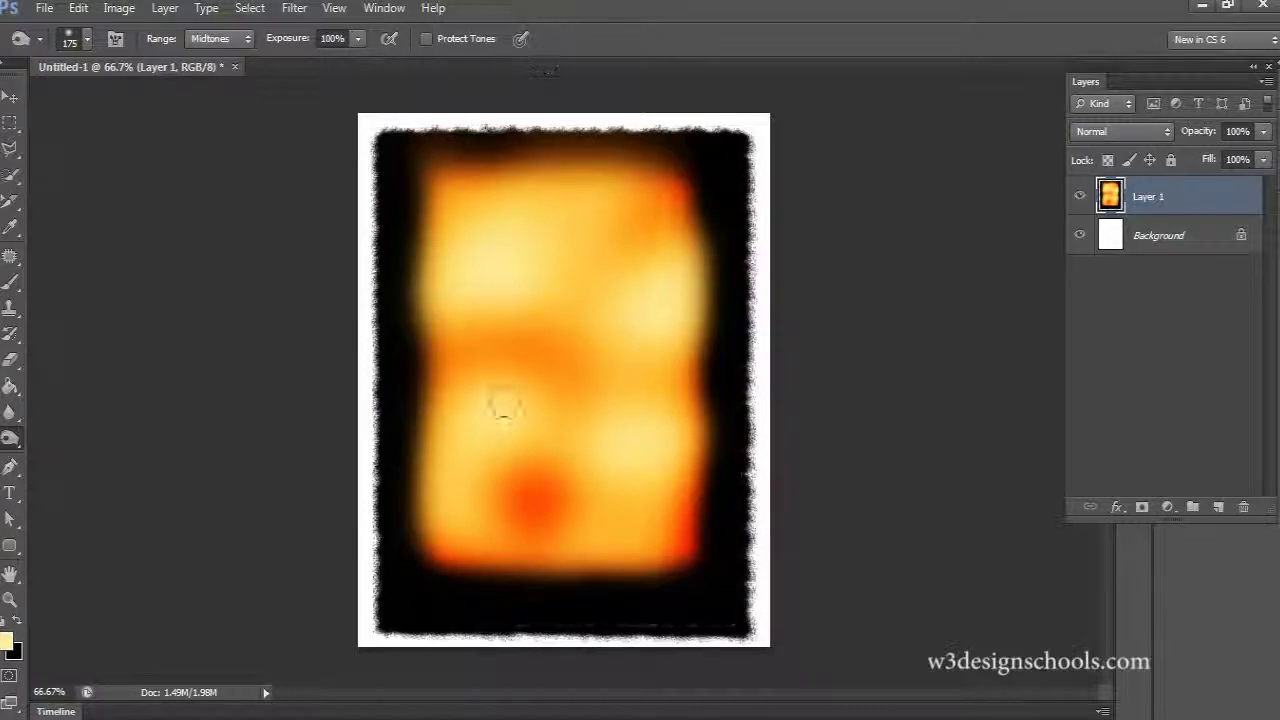
Add the text "Burn Paper" on the black lower border of the paper and select all of it
{"action": "left_click", "coordinate": [10, 100]}
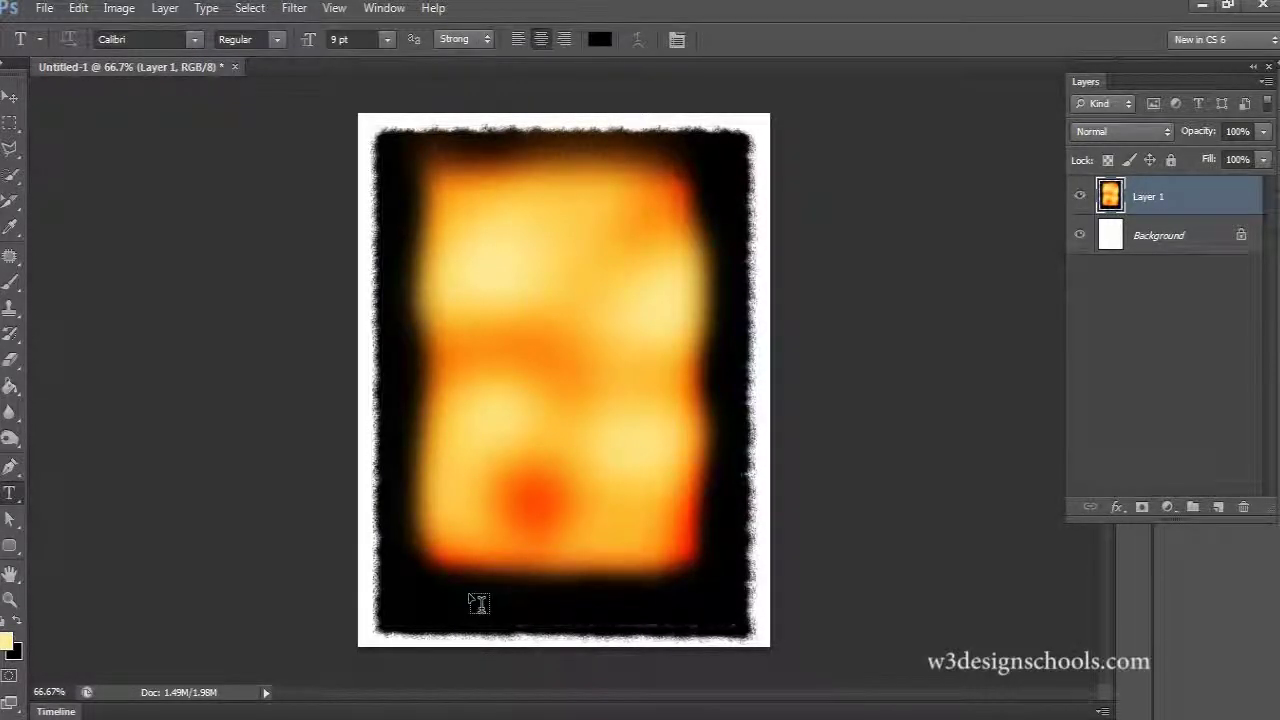
{"action": "left_click", "coordinate": [468, 591]}
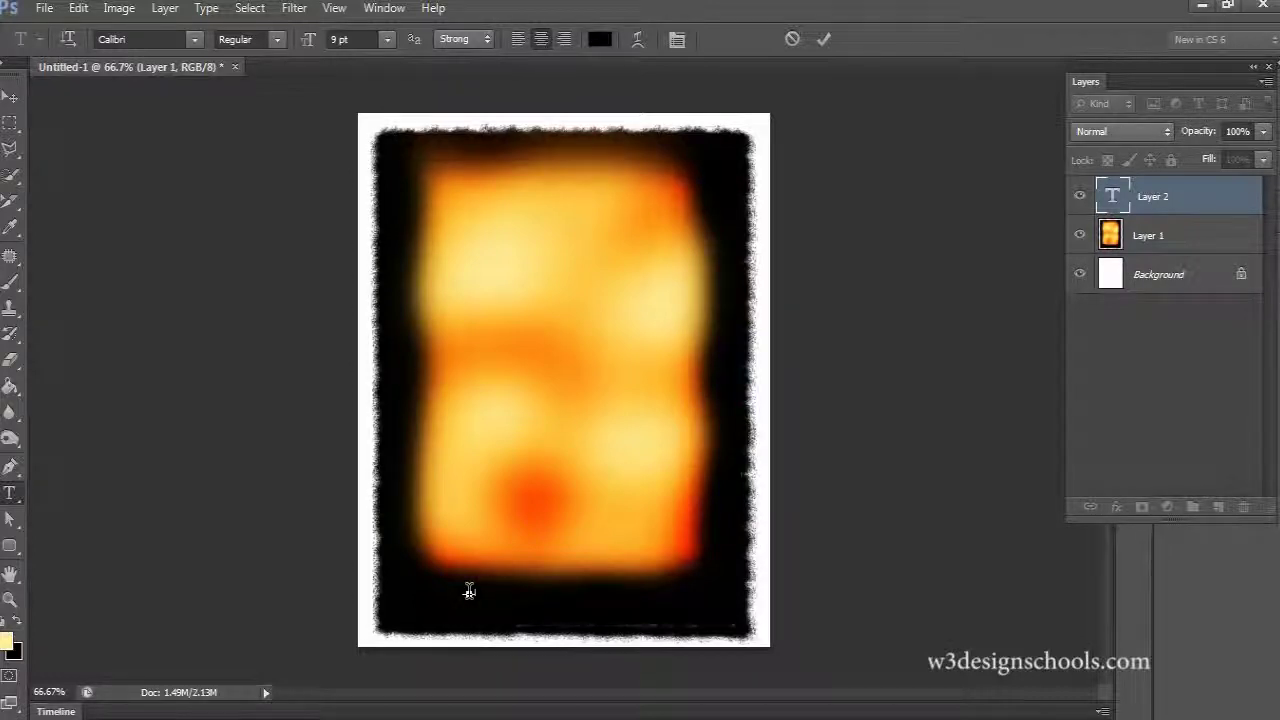
{"action": "type", "text": "Text"}
{"action": "key", "text": "ctrl+a"}
Set the selected text's color to white (ffffff) and its font size to 48 pt
{"action": "left_click", "coordinate": [600, 39]}
{"action": "left_click_drag", "start_coordinate": [788, 500], "coordinate": [696, 376]}
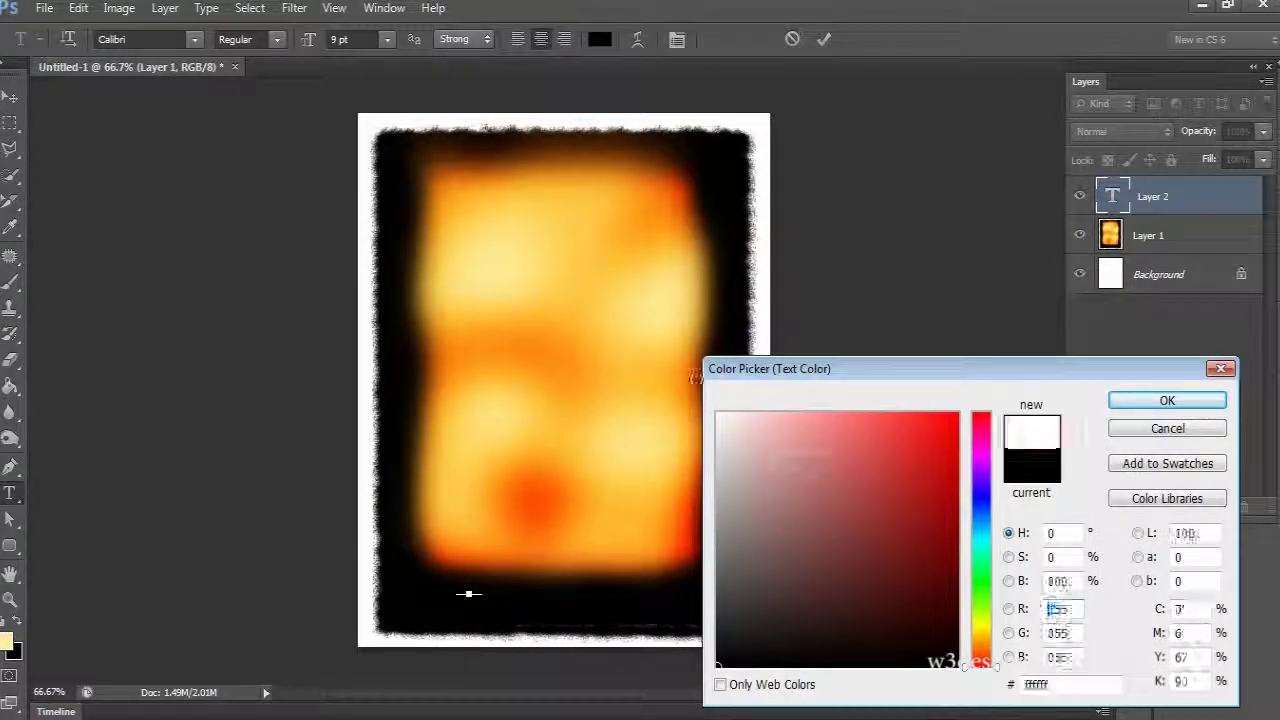
{"action": "left_click", "coordinate": [1165, 400]}
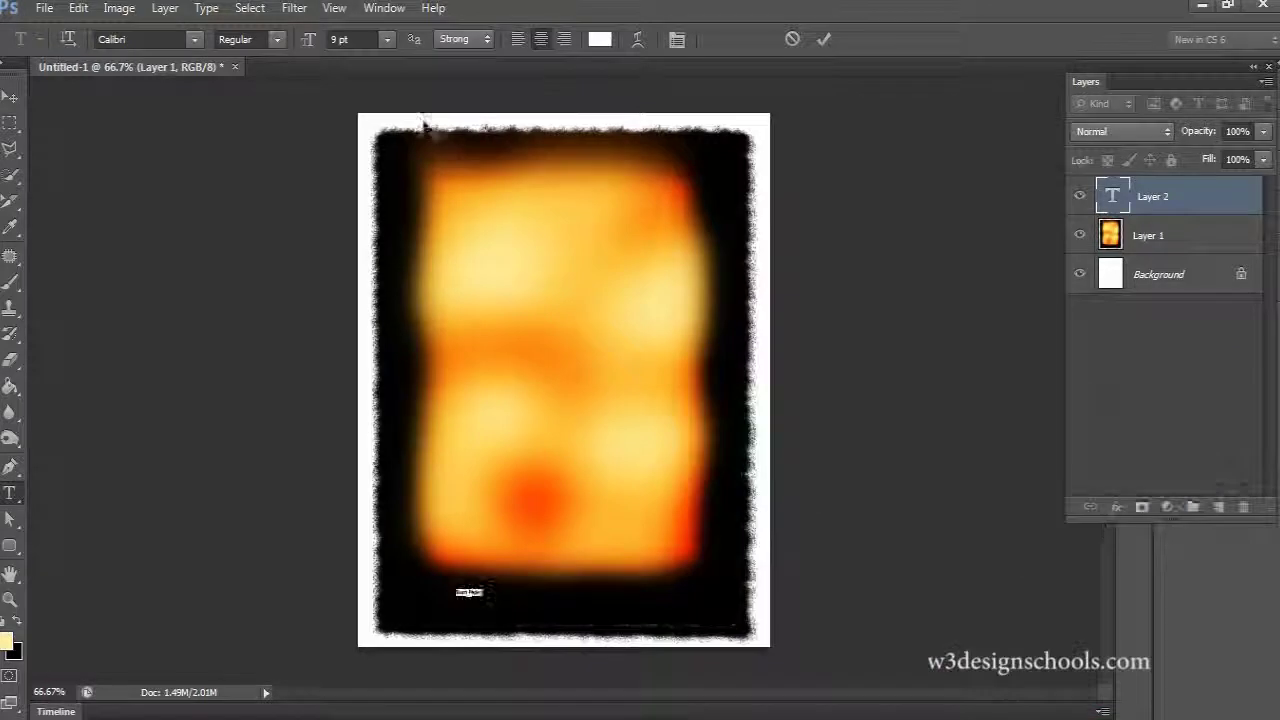
{"action": "left_click", "coordinate": [386, 42]}
{"action": "left_click", "coordinate": [376, 336]}
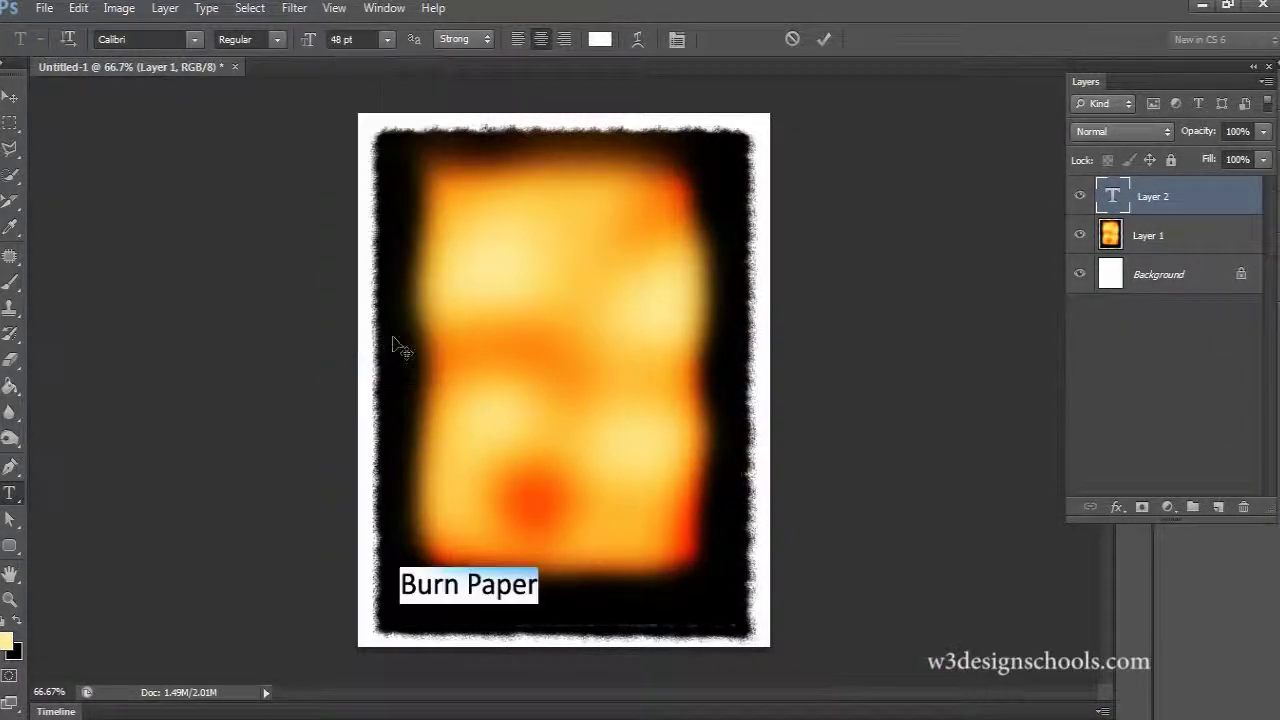
Move the "Burn Paper" text into the paper's lower-right corner and scale it down to about 67%
{"action": "left_click", "coordinate": [10, 96]}
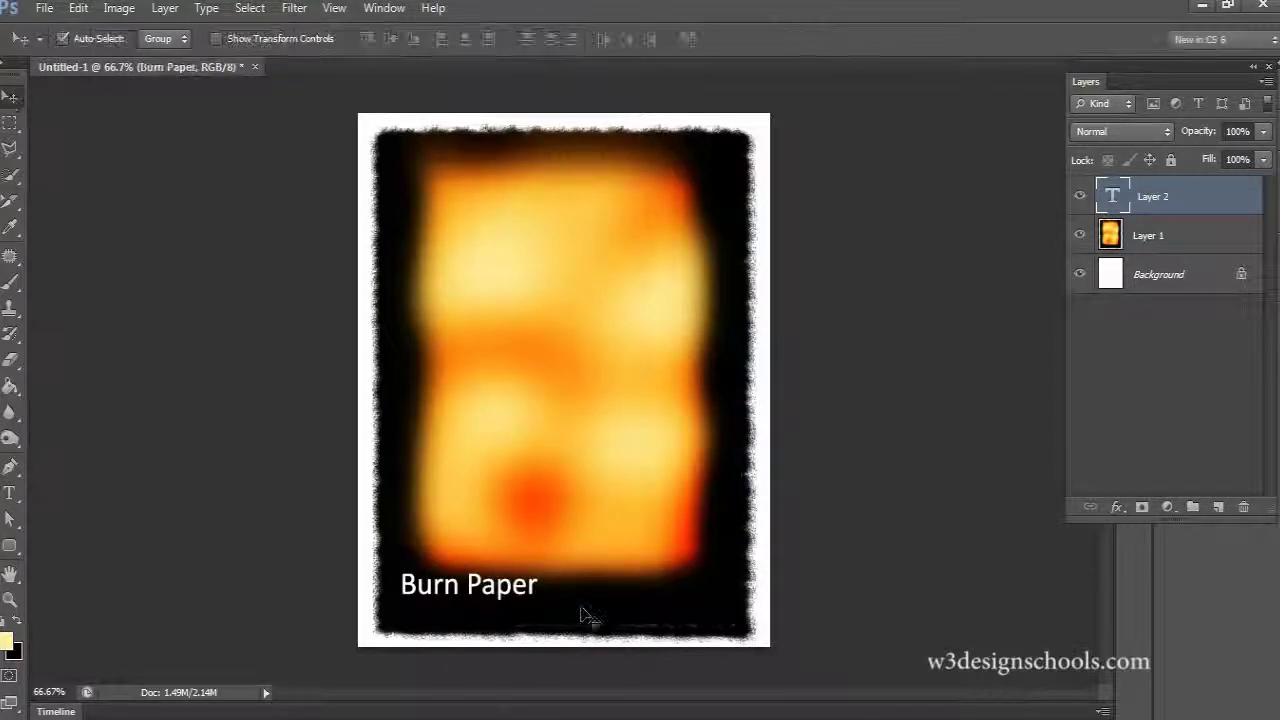
{"action": "mouse_move", "coordinate": [509, 594]}
{"action": "left_mouse_down"}
{"action": "mouse_move", "coordinate": [521, 606]}
{"action": "mouse_move", "coordinate": [678, 616]}
{"action": "left_mouse_up"}
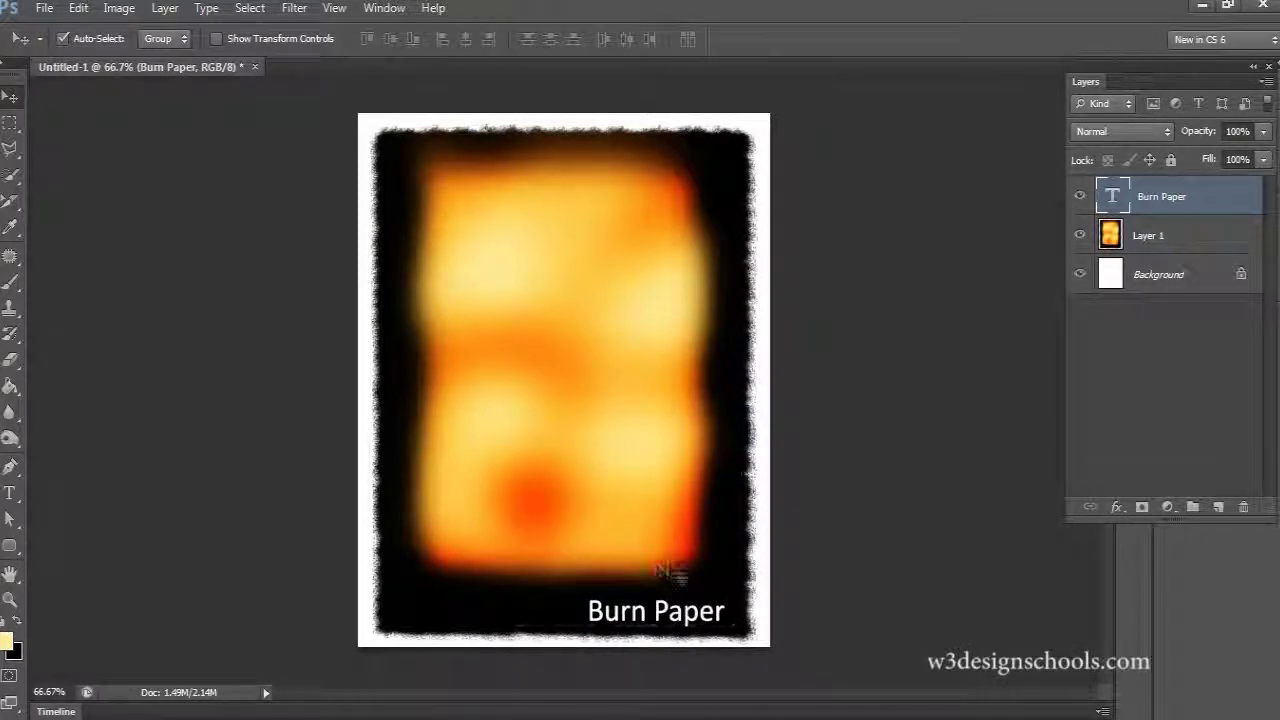
{"action": "key", "text": "ctrl+t"}
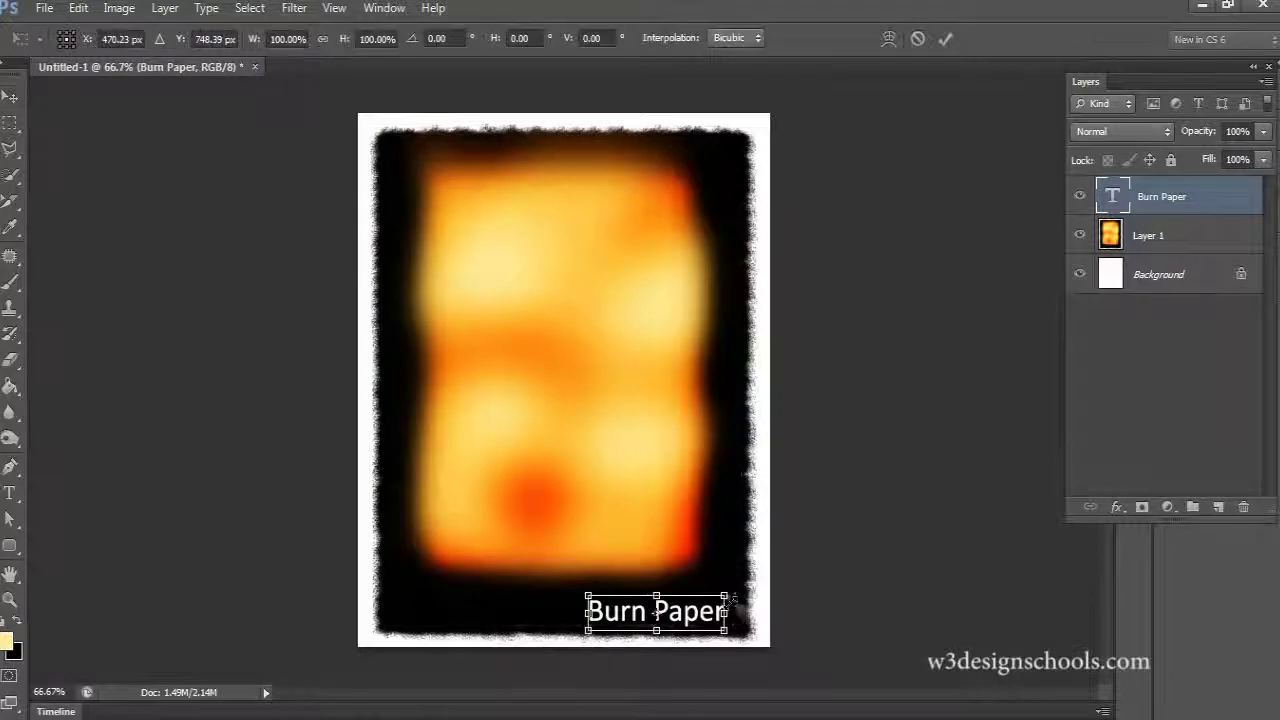
{"action": "left_click_drag", "start_coordinate": [728, 592], "coordinate": [709, 604]}
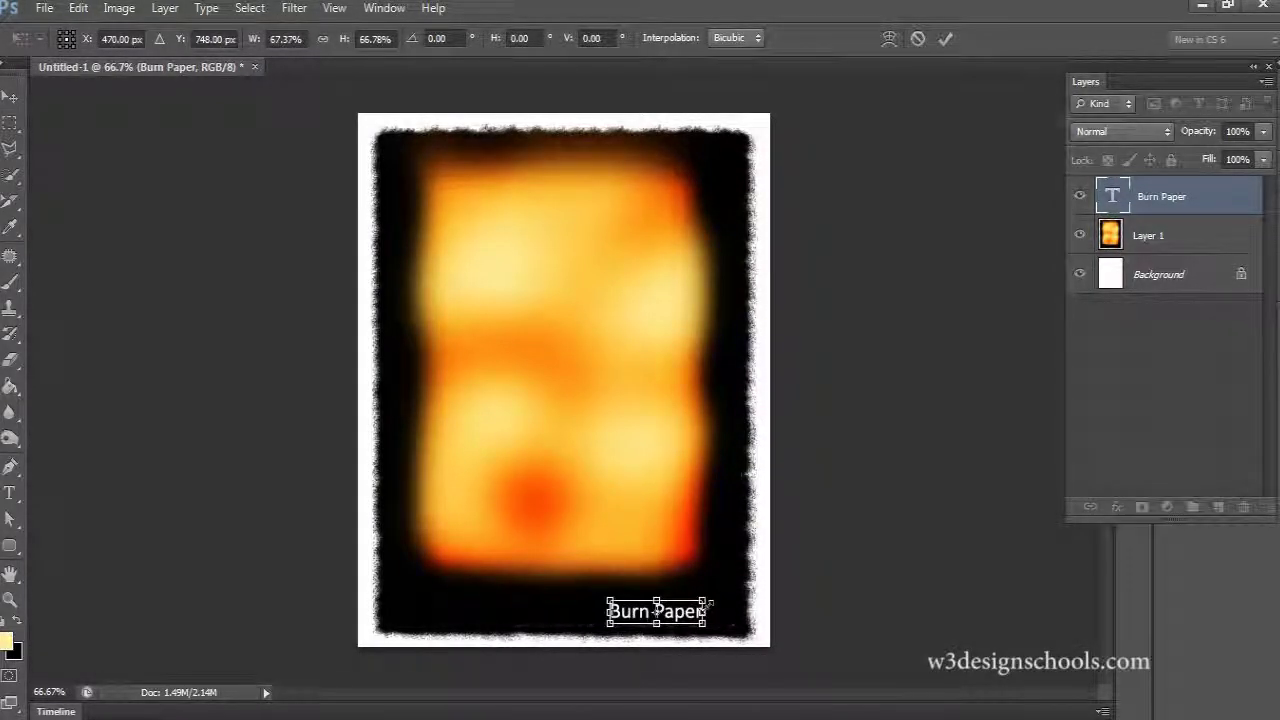
{"action": "key", "text": "Return"}
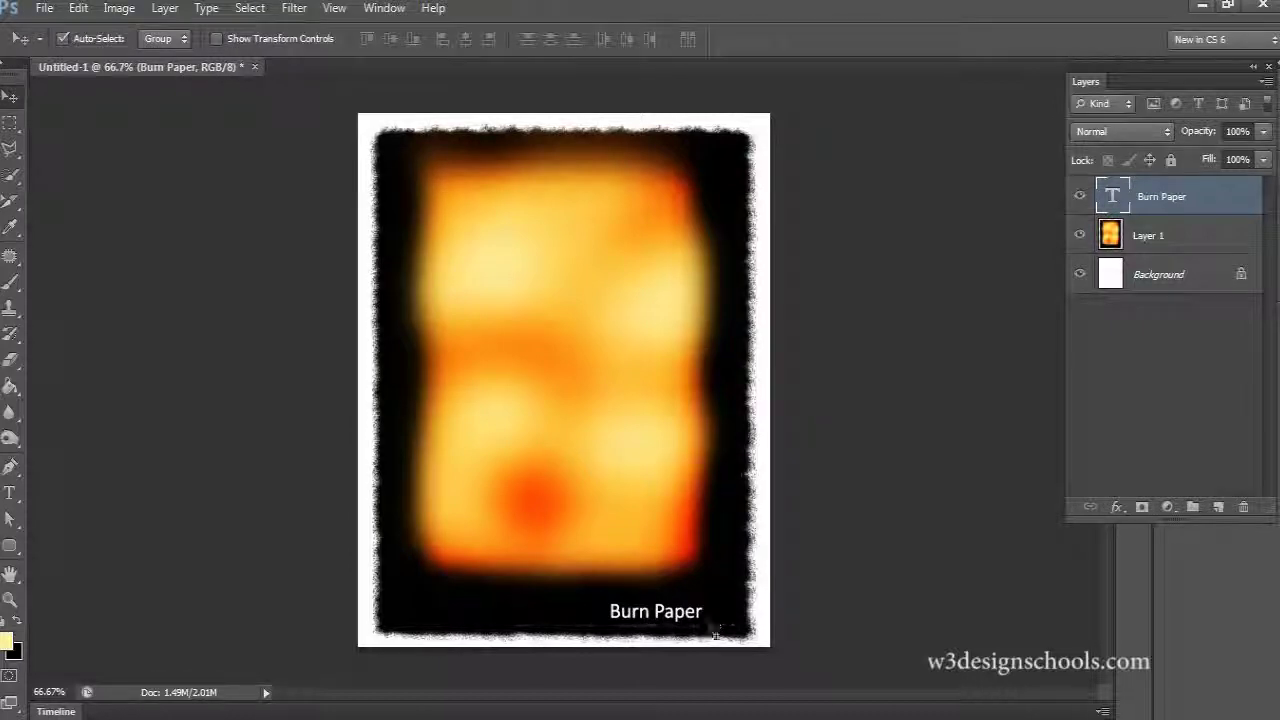
{"action": "left_click_drag", "start_coordinate": [698, 625], "coordinate": [700, 625]}
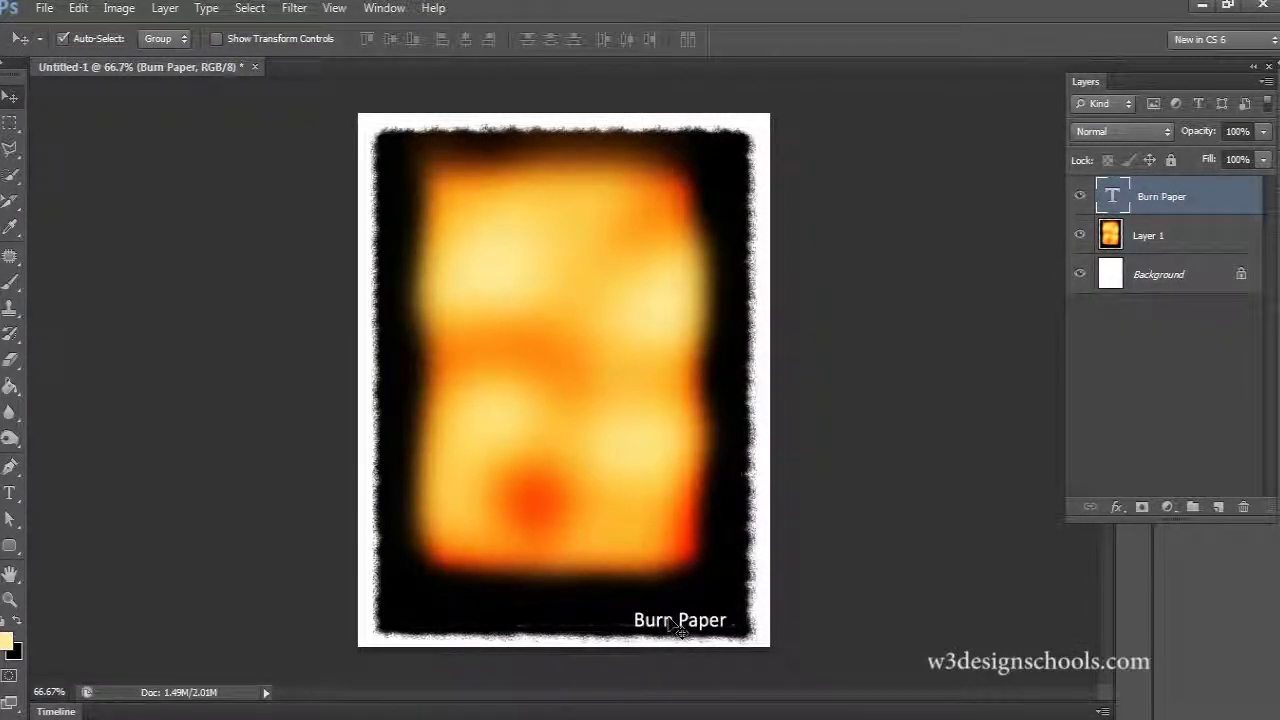